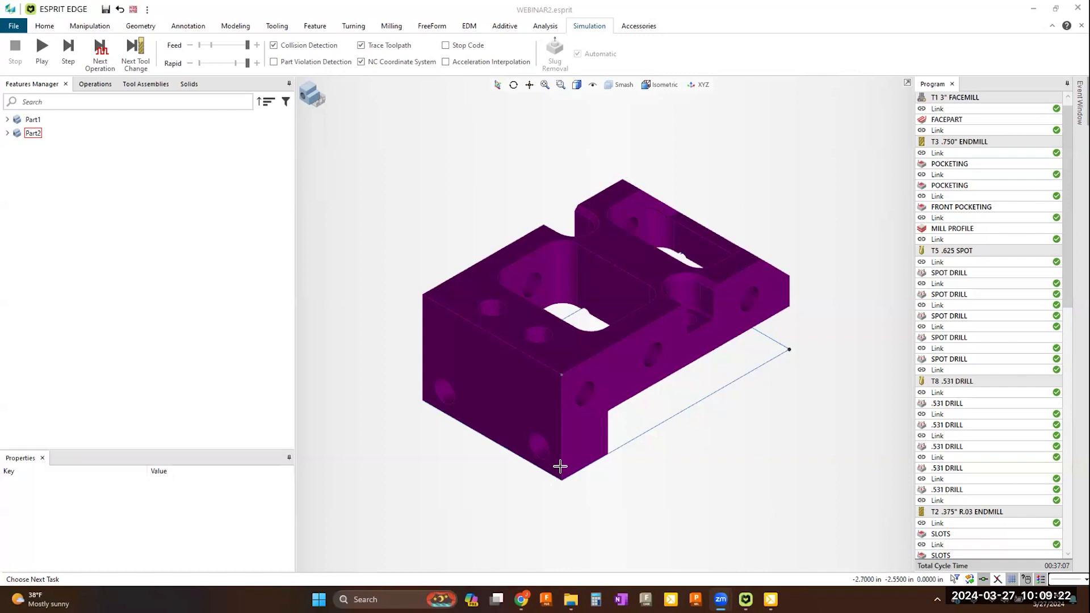
Step: Switch to the machine view, run the full machining simulation, and stop it once the program has played through
left_click(312, 106)
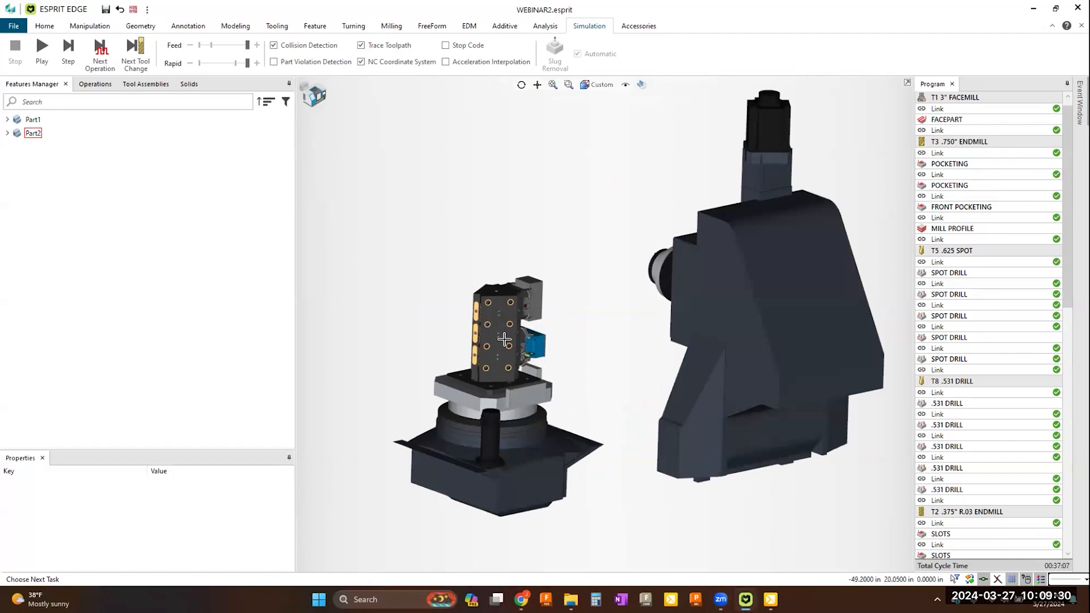
left_click(41, 52)
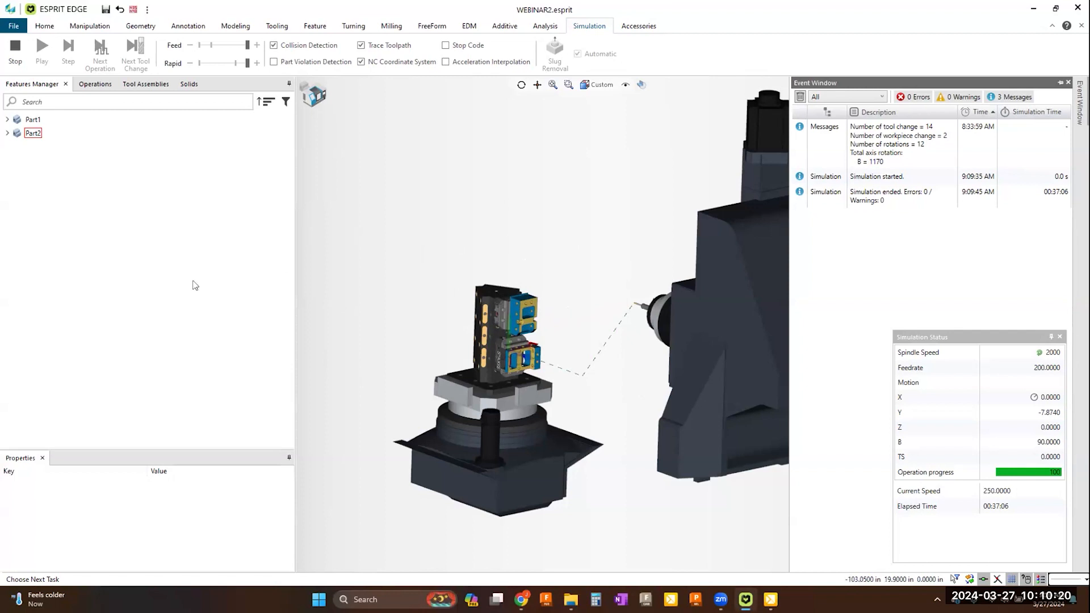
left_click(26, 64)
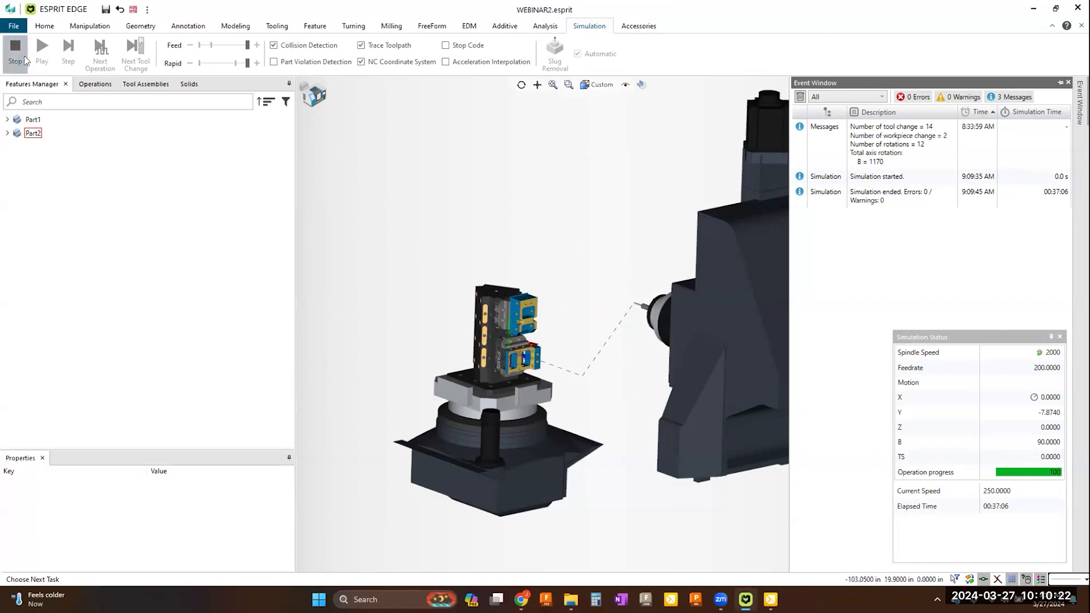
Step: Delete the RL96A-3003 tombstone together with its vises and workpieces from the machine setup
left_click(44, 26)
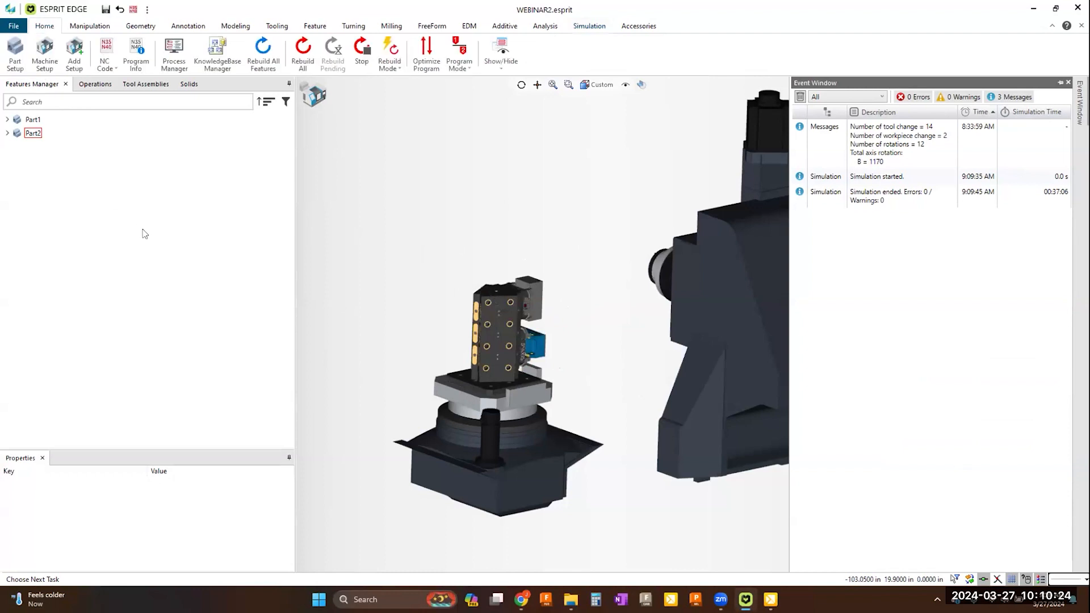
left_click(45, 63)
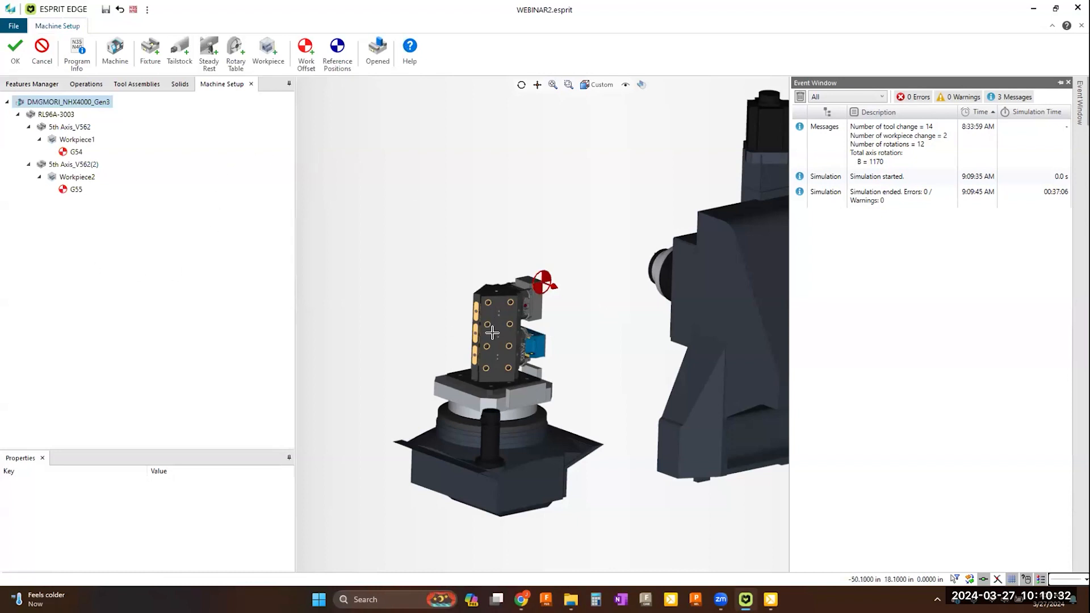
left_click(60, 115)
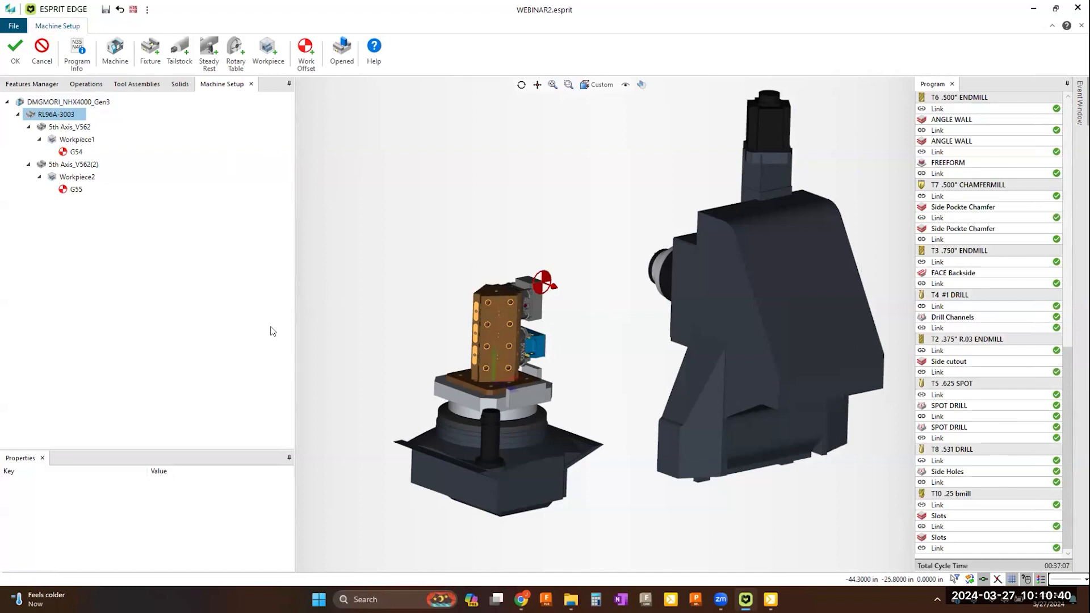
right_click(68, 115)
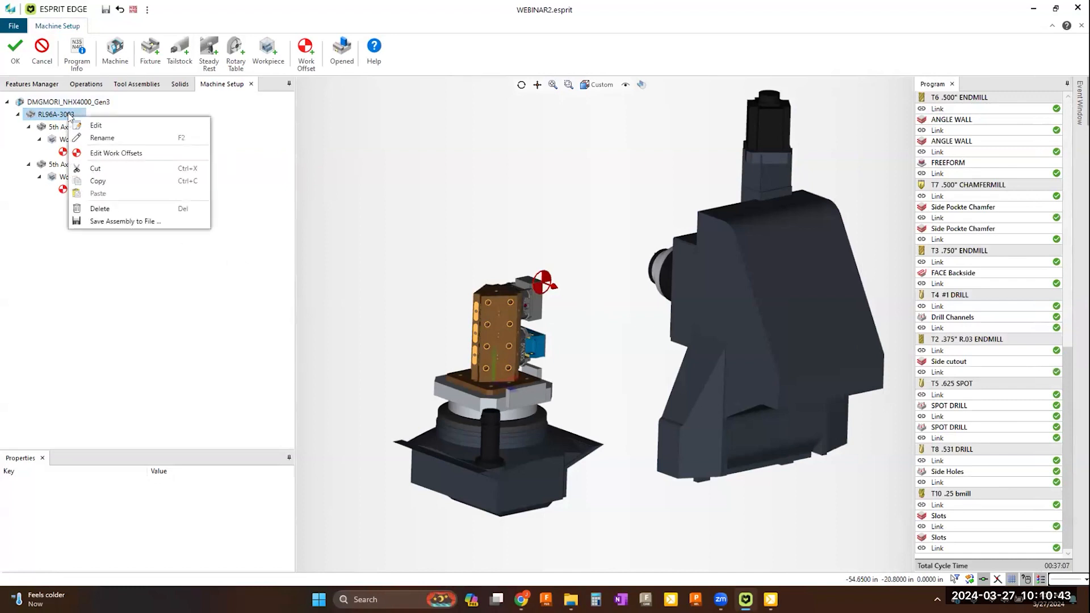
left_click(100, 209)
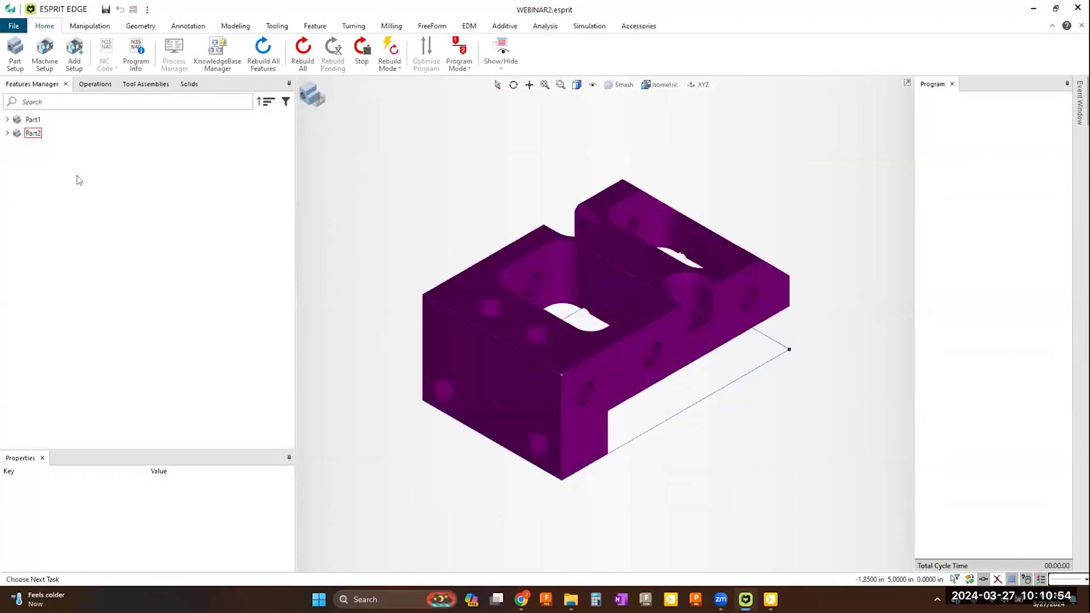
Step: Reopen the machine setup and add Tombstone 400mm.gdml from the Samples\Tombstones fixtures folder to the machine
left_click(8, 120)
left_click(7, 120)
left_click(41, 70)
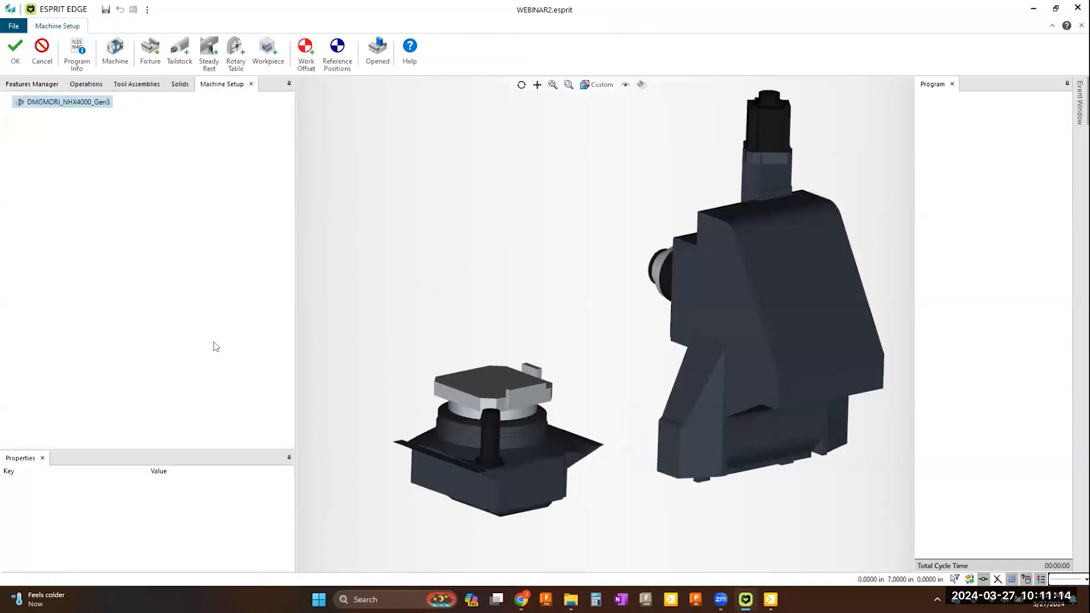
left_click(154, 64)
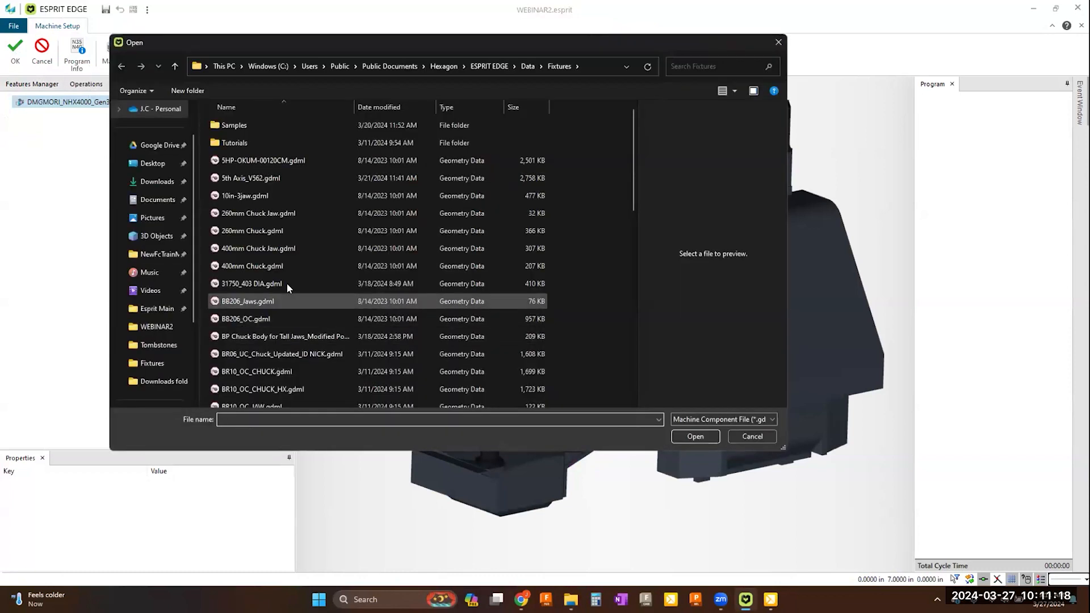
double_click(237, 126)
double_click(238, 197)
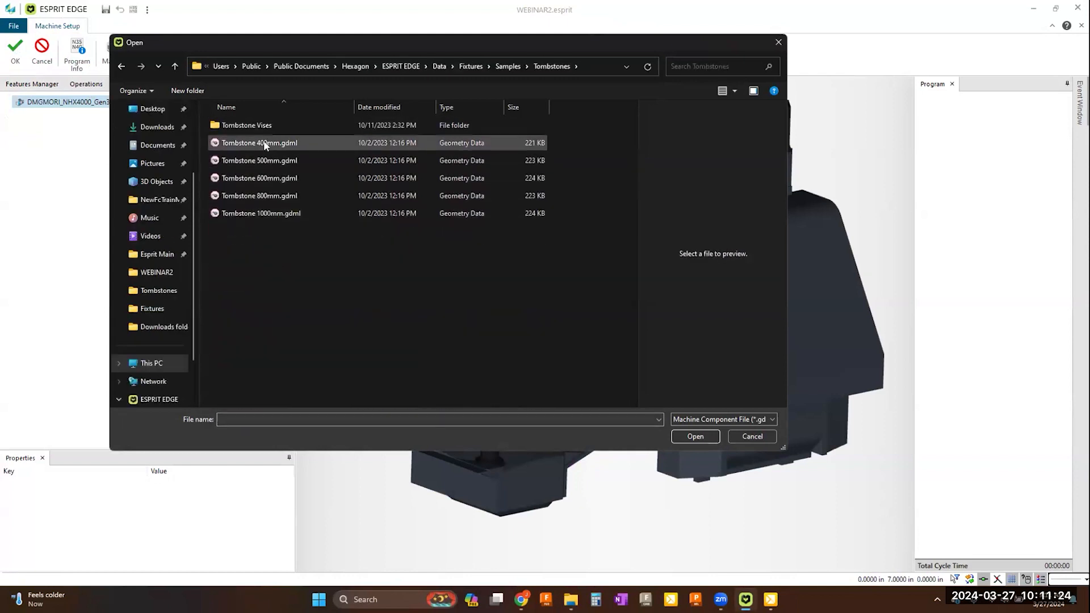
left_click(263, 143)
left_click(695, 437)
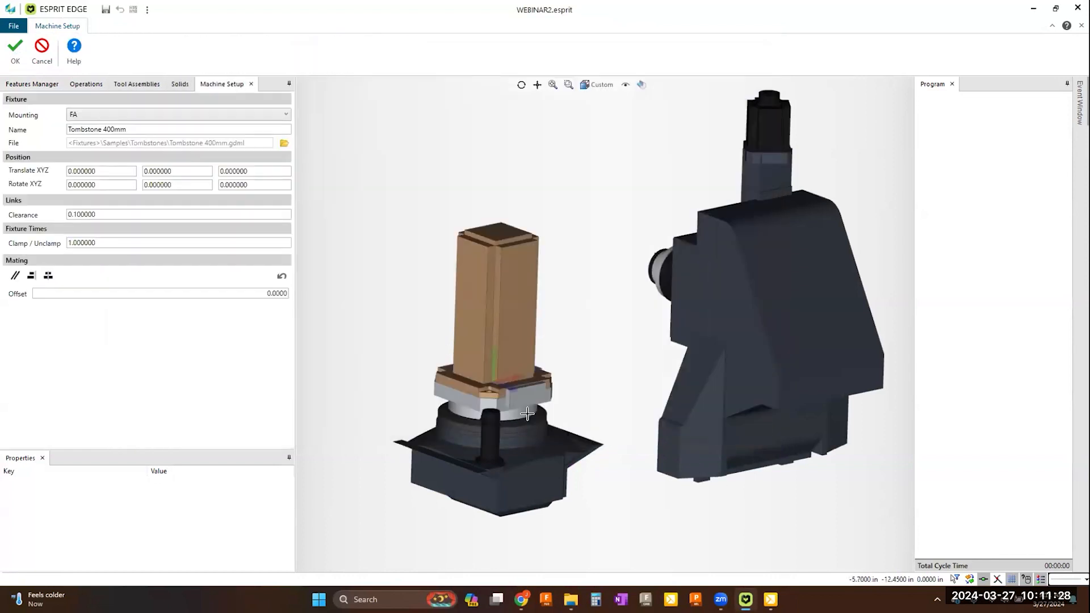
left_click(15, 50)
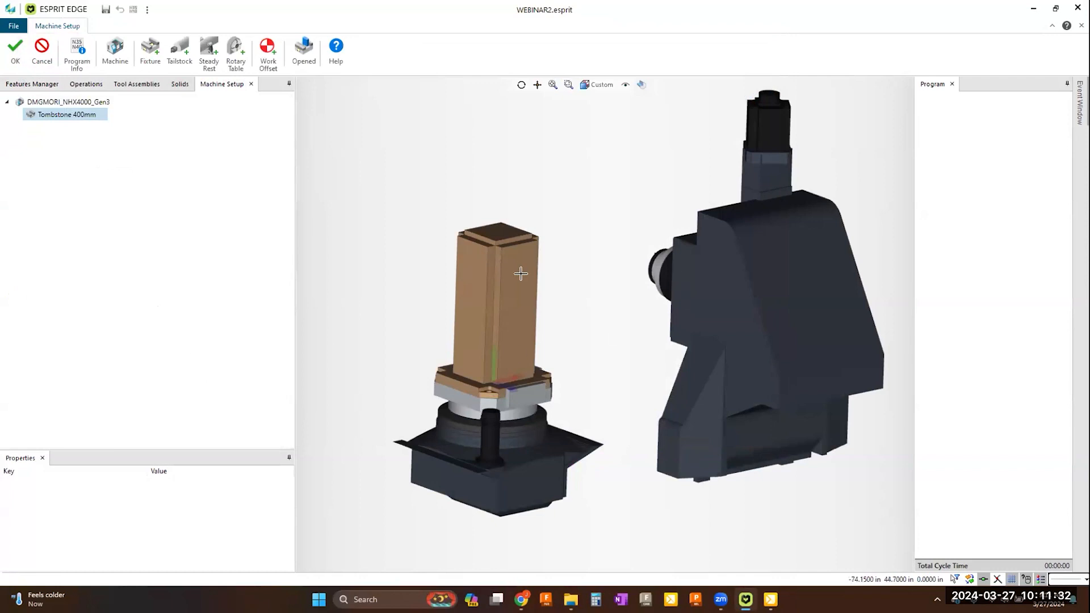
Step: Add the 5th Axis_V562.gdml vise from the Fixtures folder onto the tombstone
left_click(149, 57)
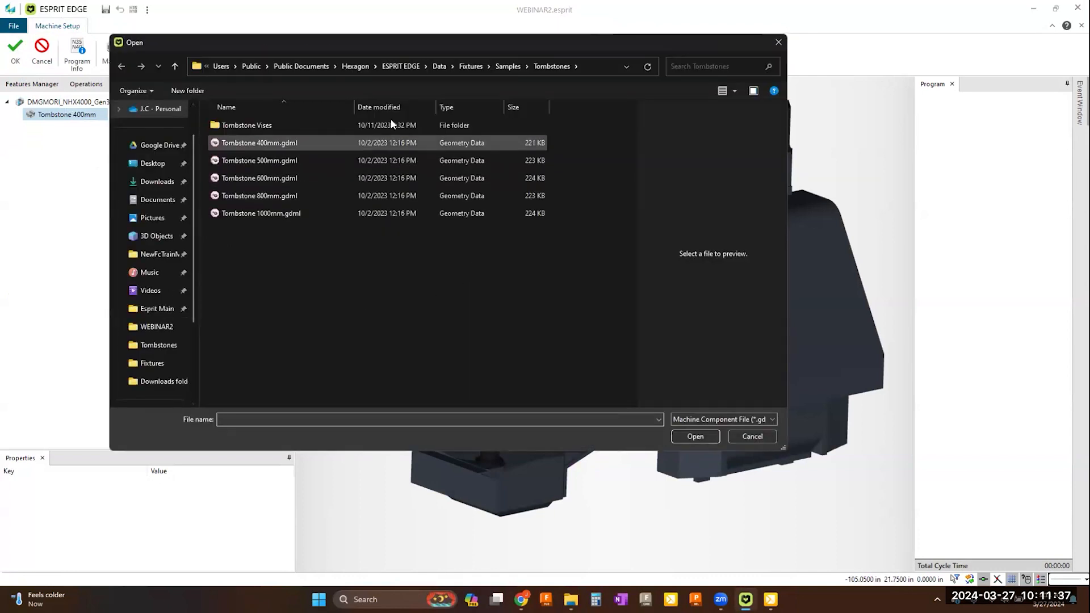
left_click(466, 65)
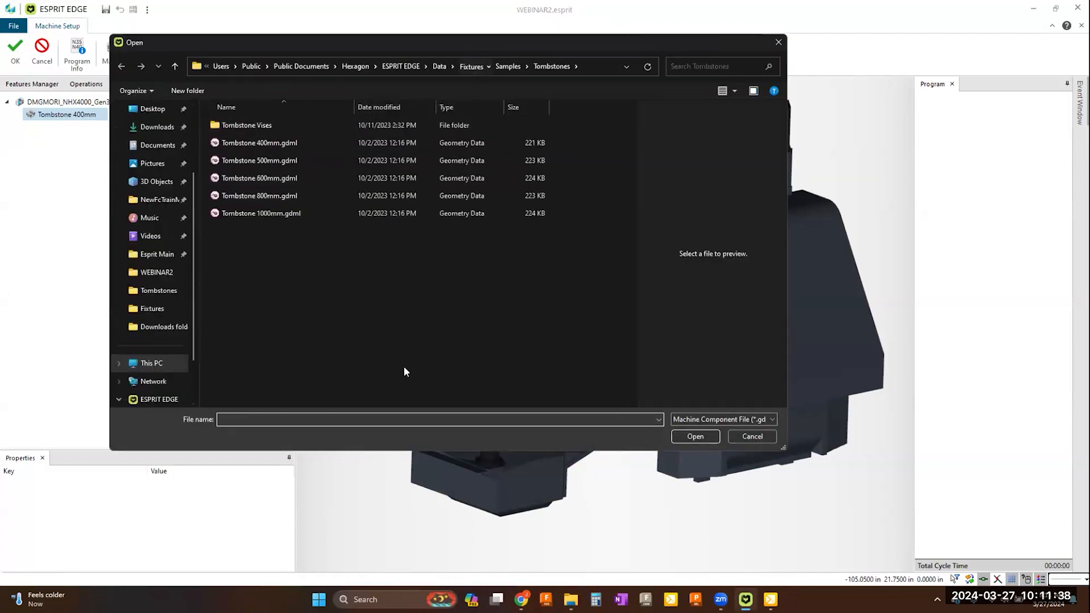
left_click(250, 180)
left_click(689, 435)
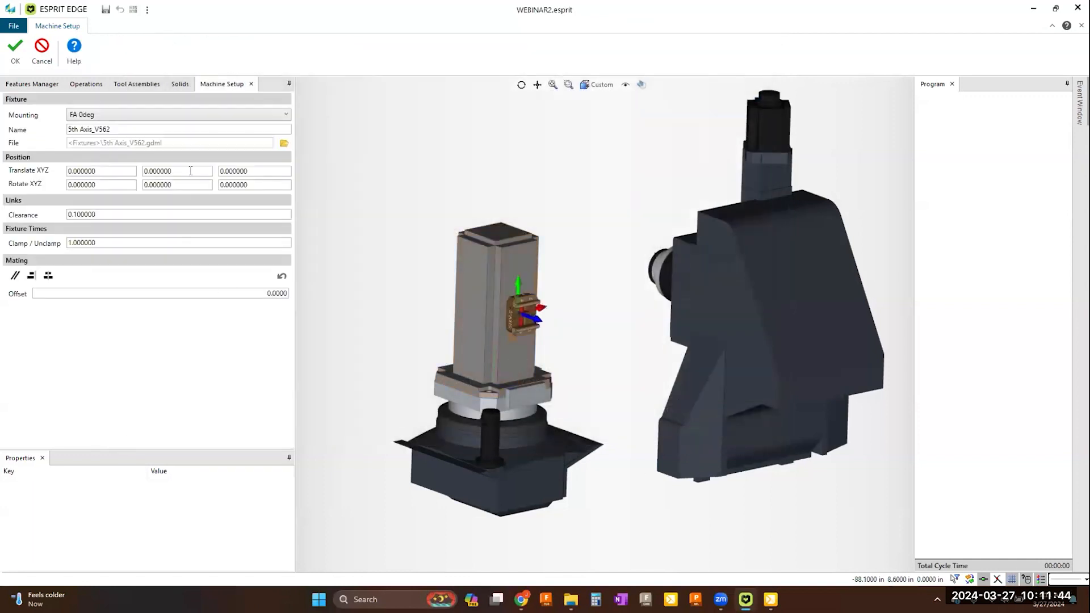
Step: Position the first vise with a Y translation of 5 and a Z rotation of -90, and accept the fixture
double_click(190, 171)
type("5")
left_click(275, 171)
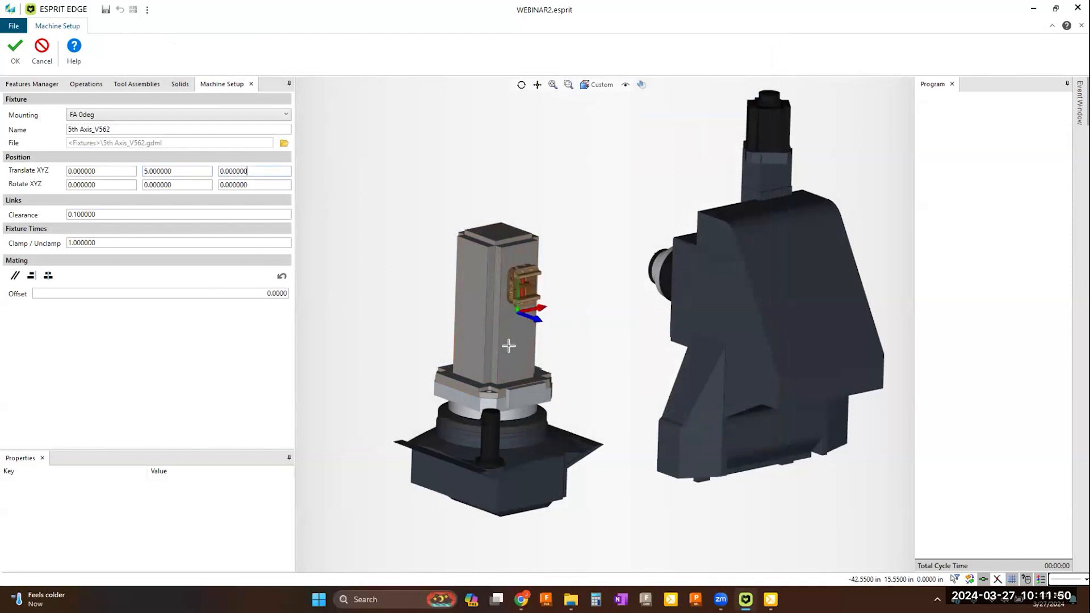
double_click(264, 183)
type("-90")
key("Return")
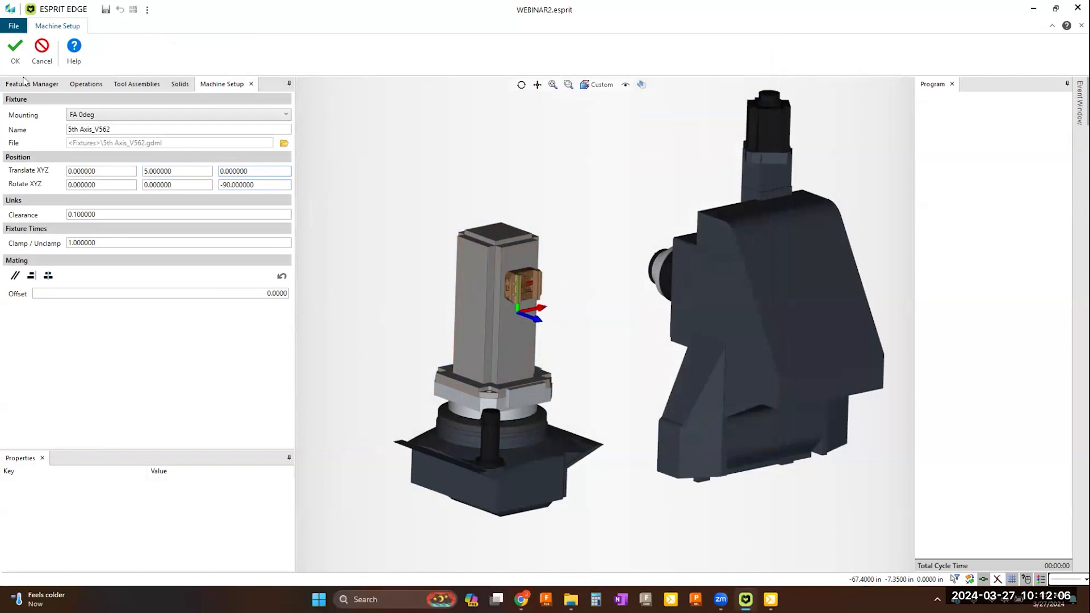
left_click(16, 57)
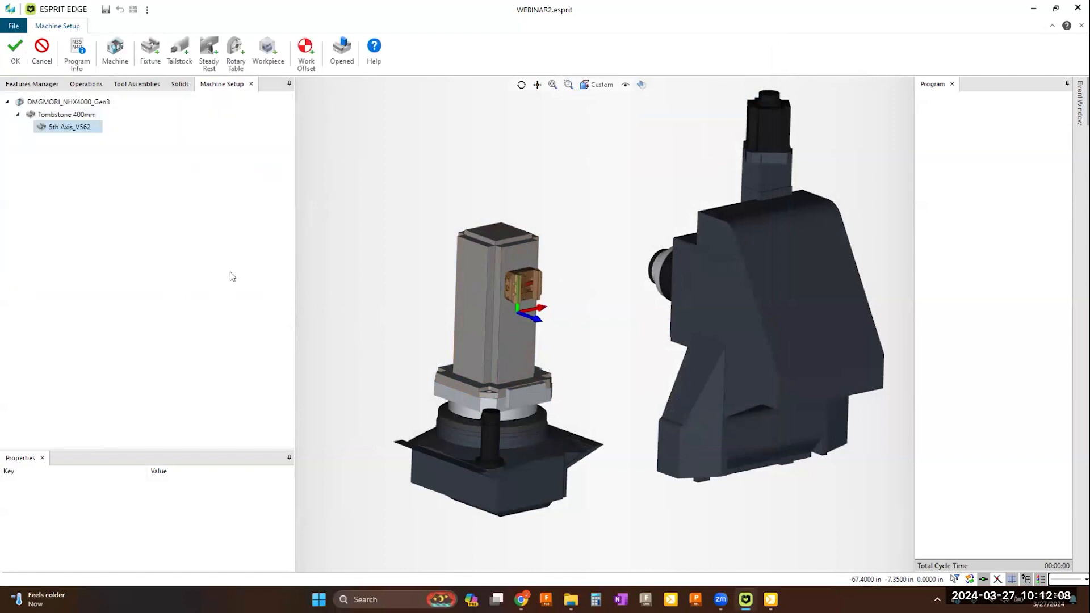
Step: Add a second 5th Axis_V562.gdml vise to Tombstone 400mm and set its mounting to FA 0deg
left_click(65, 115)
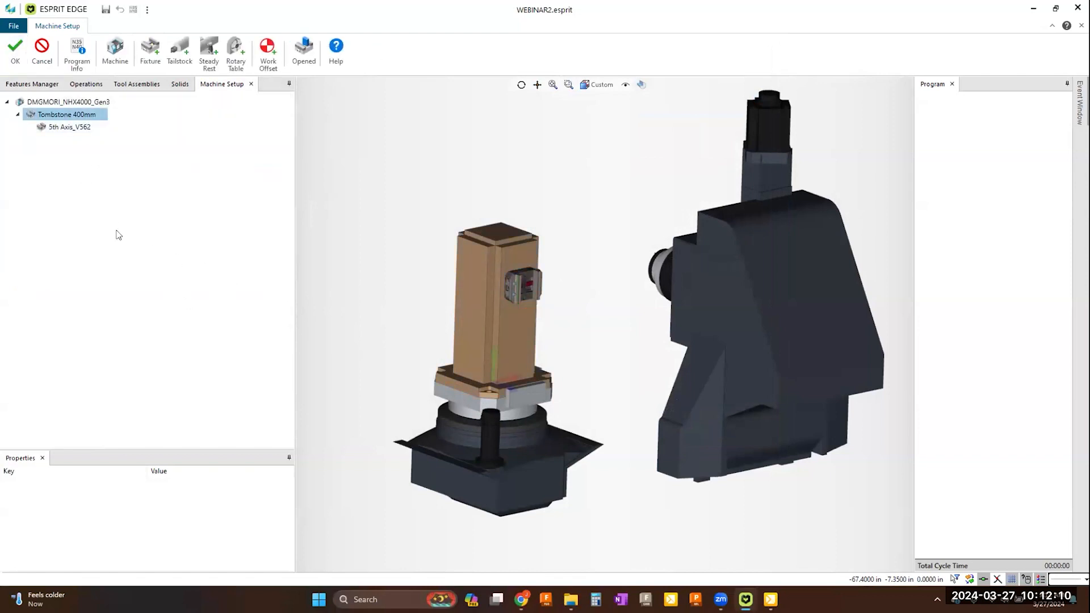
left_click(150, 54)
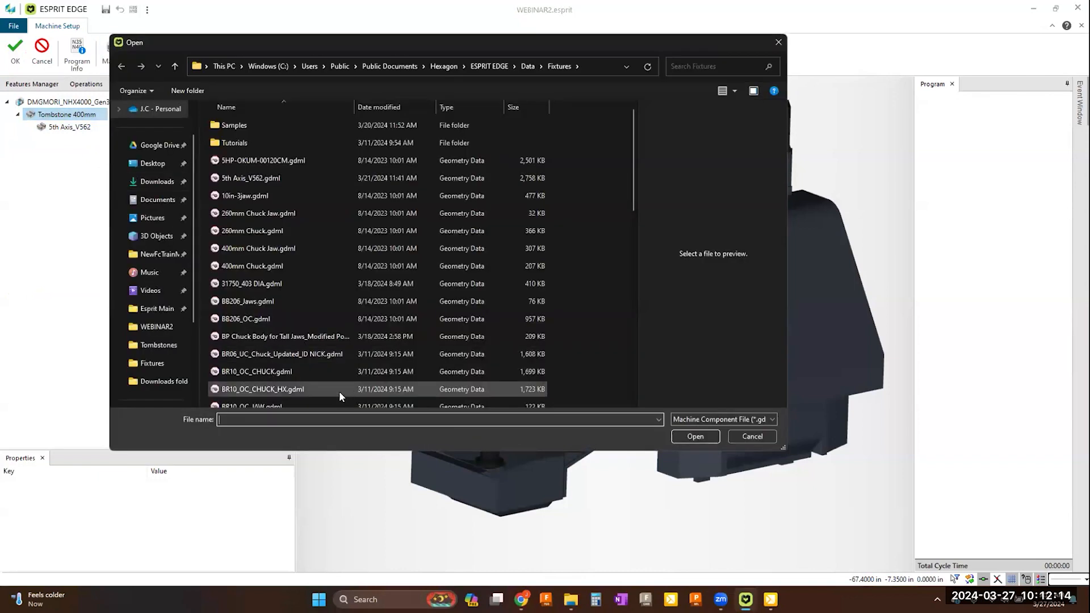
left_click(256, 177)
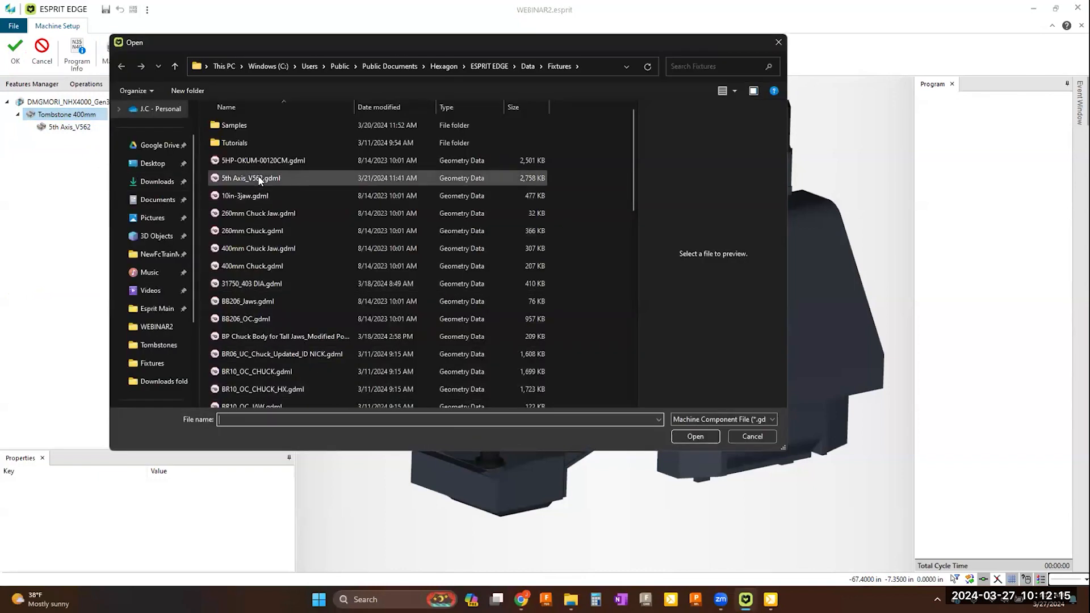
left_click(700, 436)
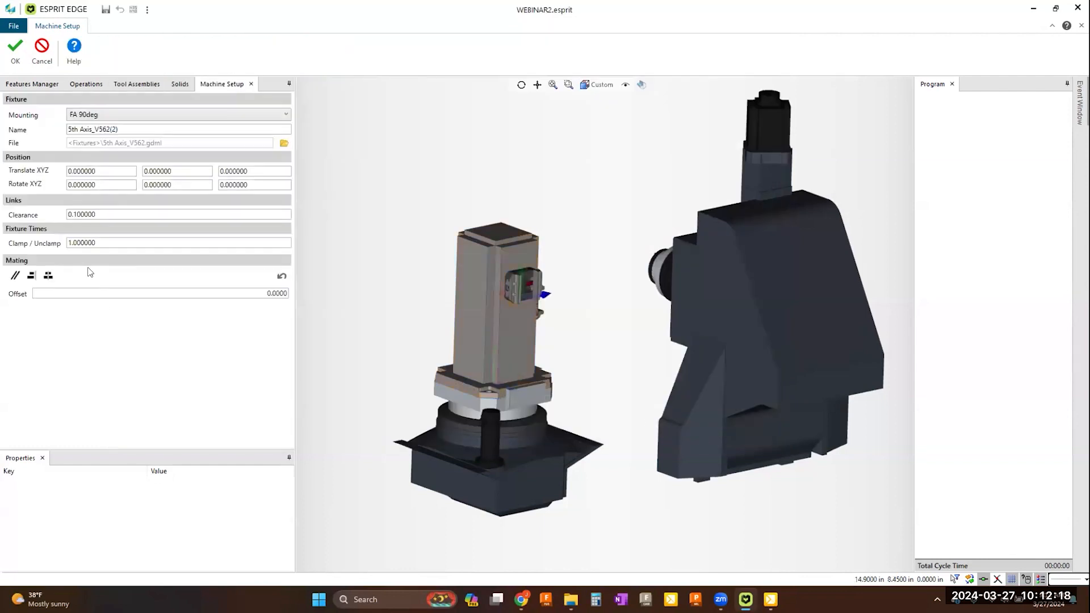
left_click(253, 115)
left_click(253, 128)
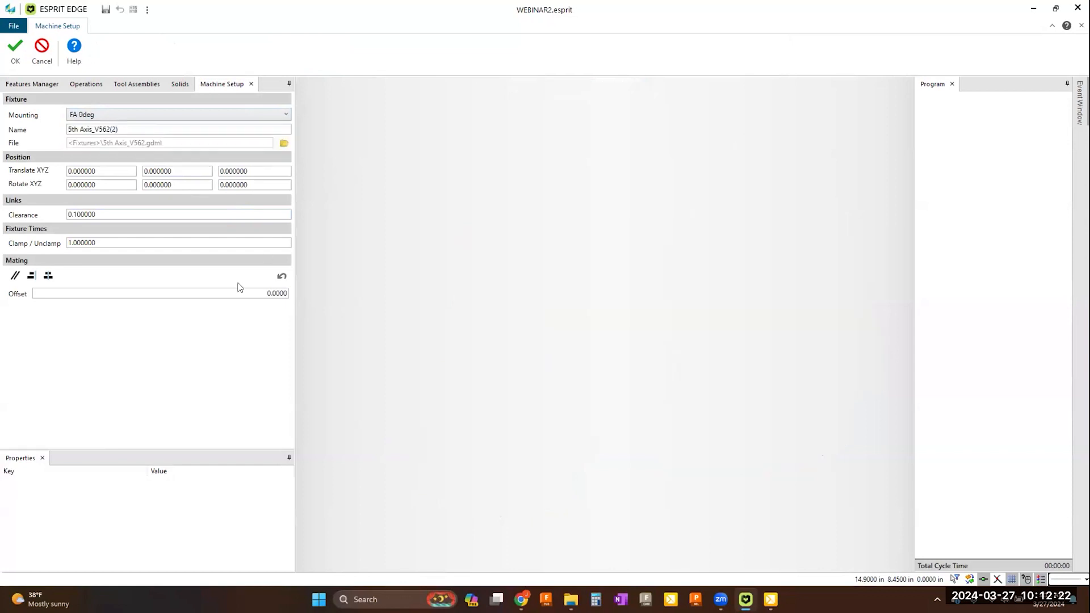
Step: Set the second vise's Y translation to -5 and accept the fixture
double_click(196, 170)
type("-5")
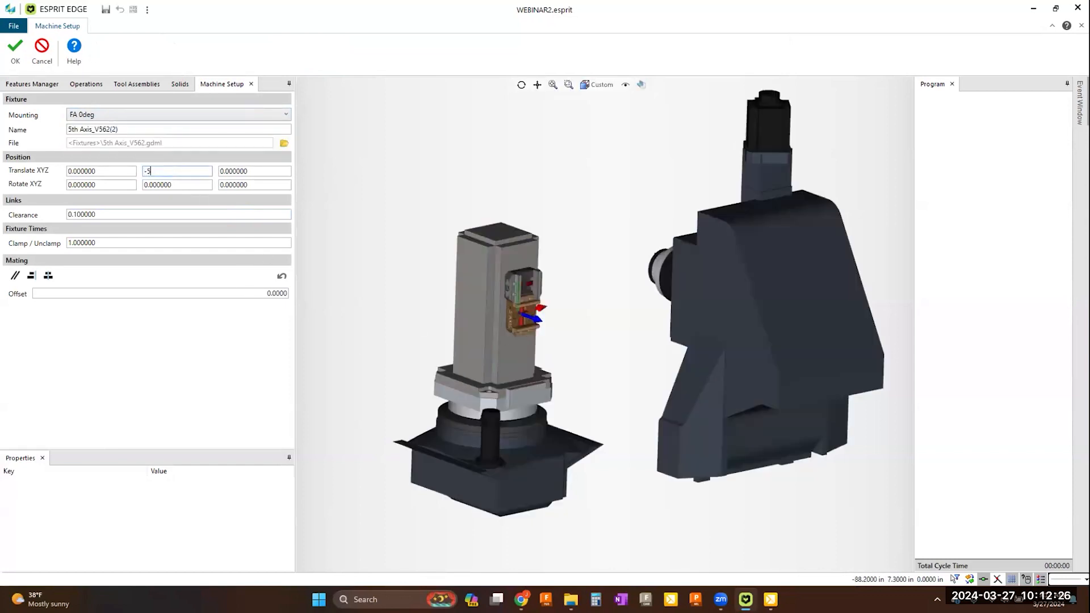
left_click(172, 185)
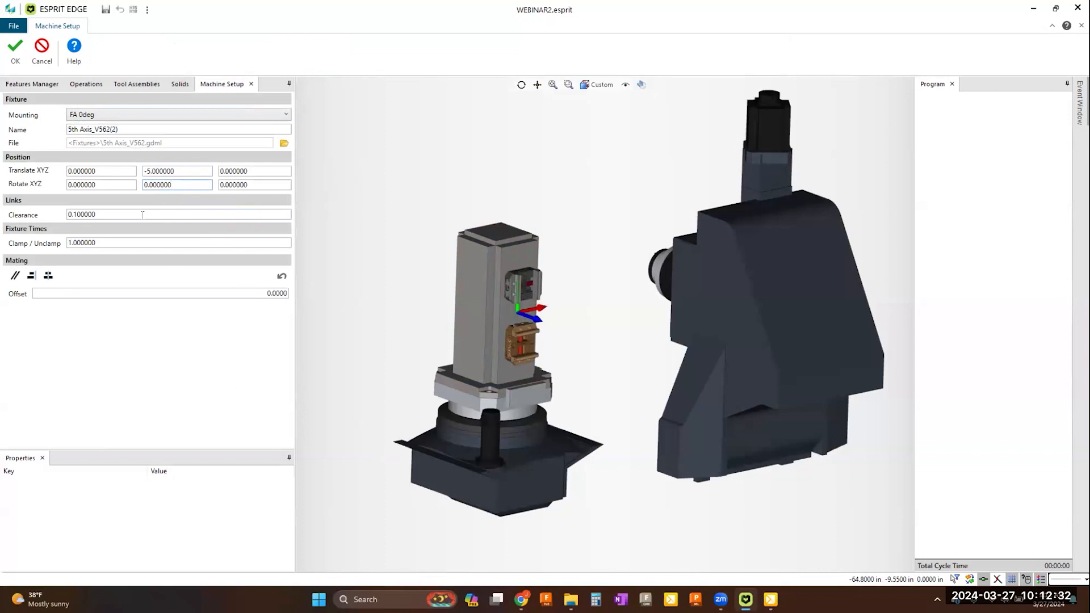
left_click(16, 48)
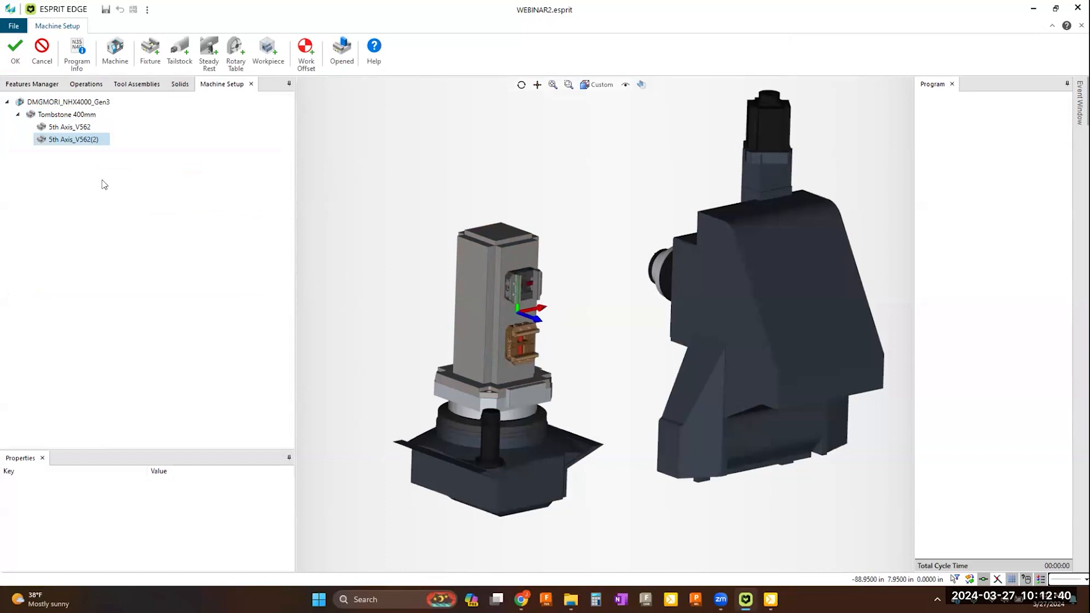
Step: Add Workpiece1 to the first 5th Axis_V562 vise and offset it with a Z translation of 5
left_click(69, 128)
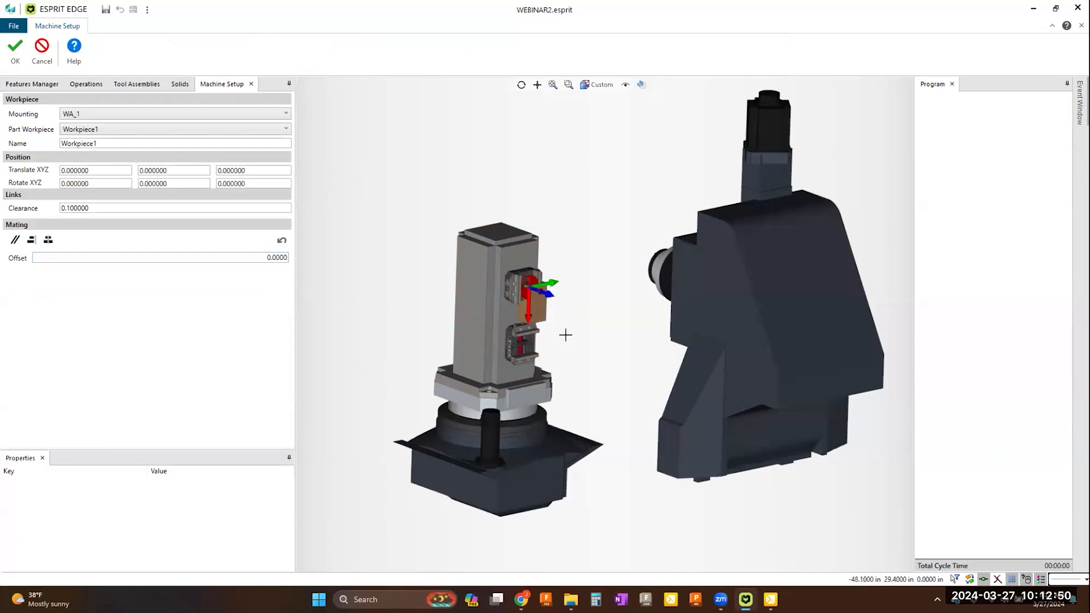
scroll(553, 327, "up", 5)
middle_click_drag(549, 363, 494, 382)
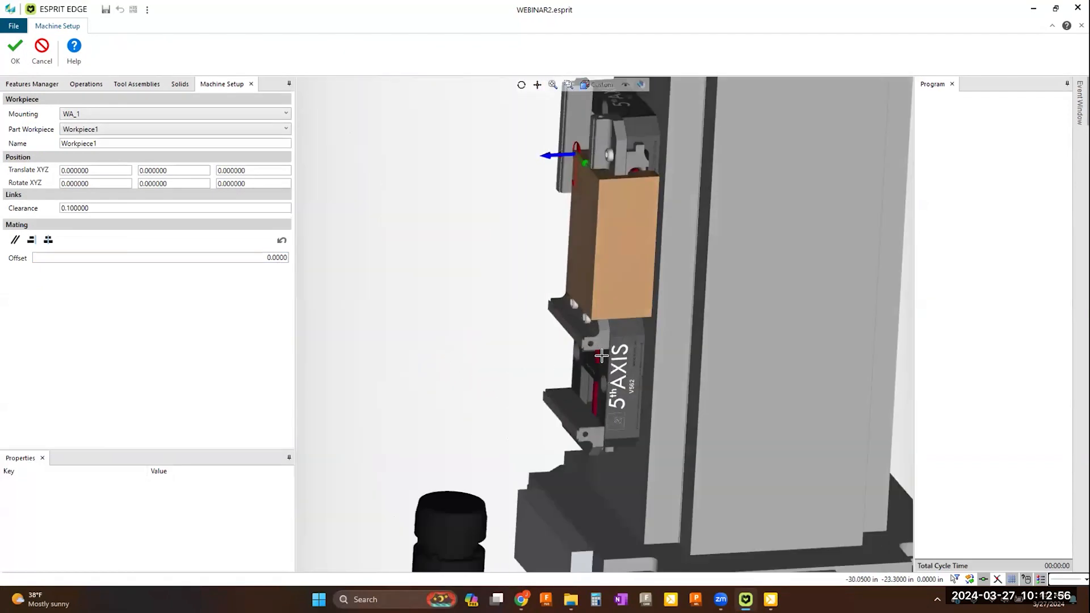
double_click(183, 171)
type("5")
double_click(266, 170)
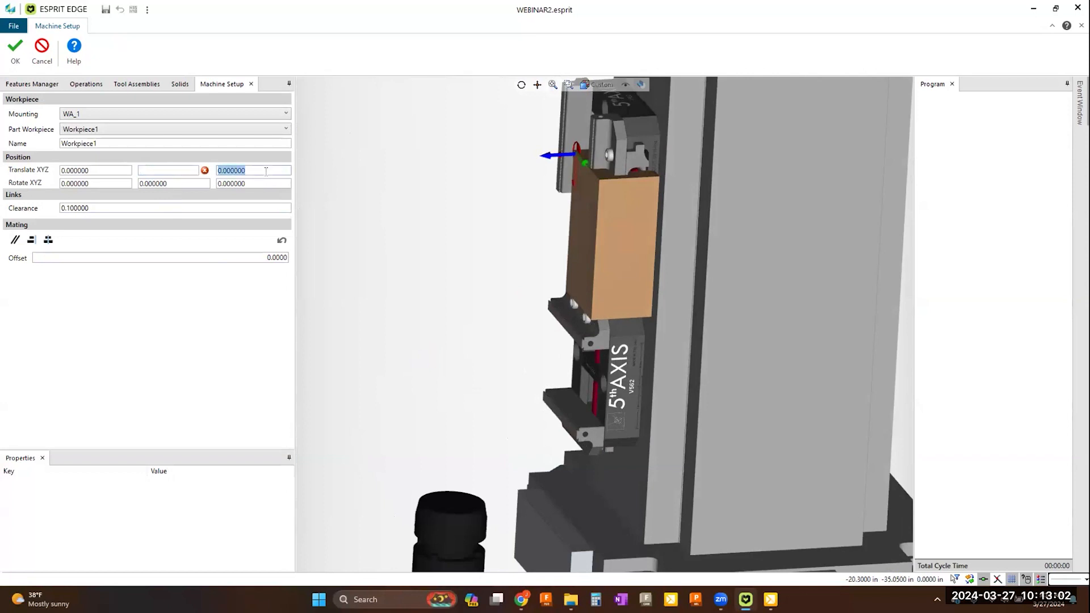
type("5")
left_click(185, 170)
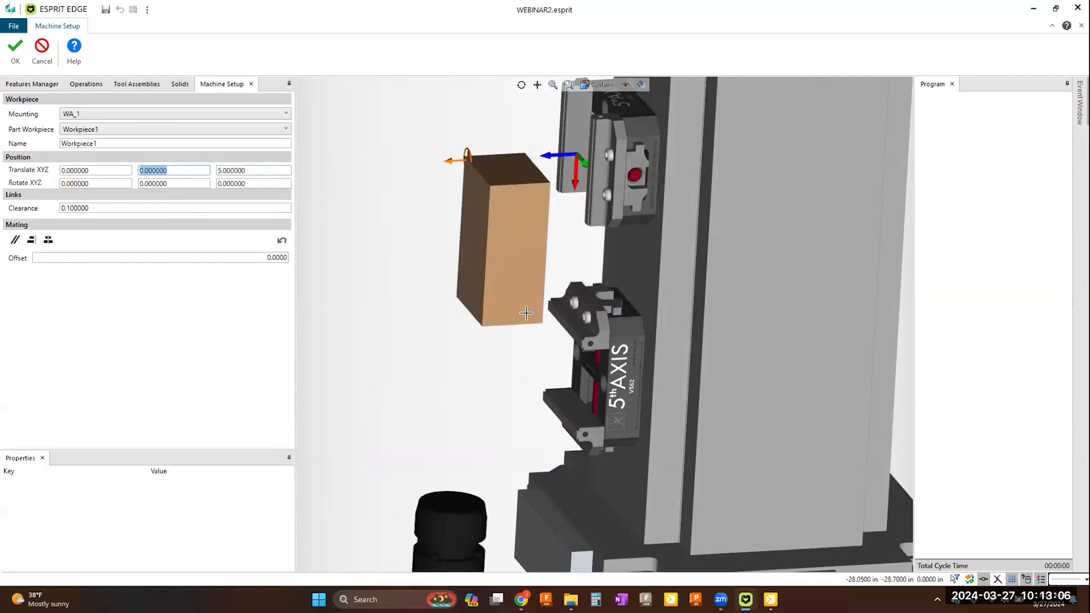
Step: Apply center mating between the side face of Workpiece1 and the grease-marked center block of the upper vise
middle_click_drag(589, 382, 565, 375)
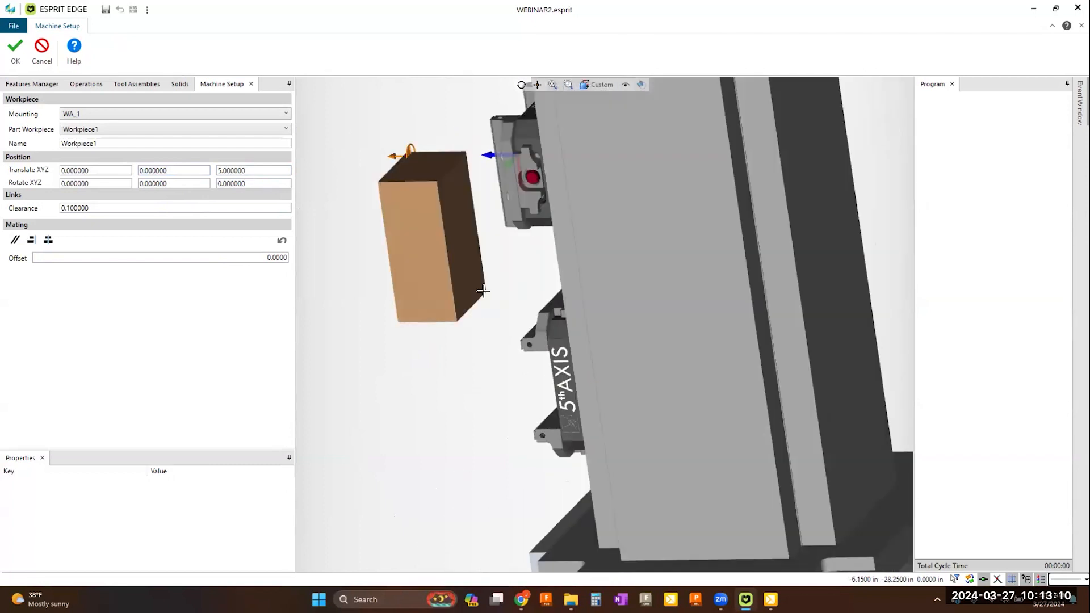
left_click(463, 259)
middle_click_drag(463, 260, 625, 312)
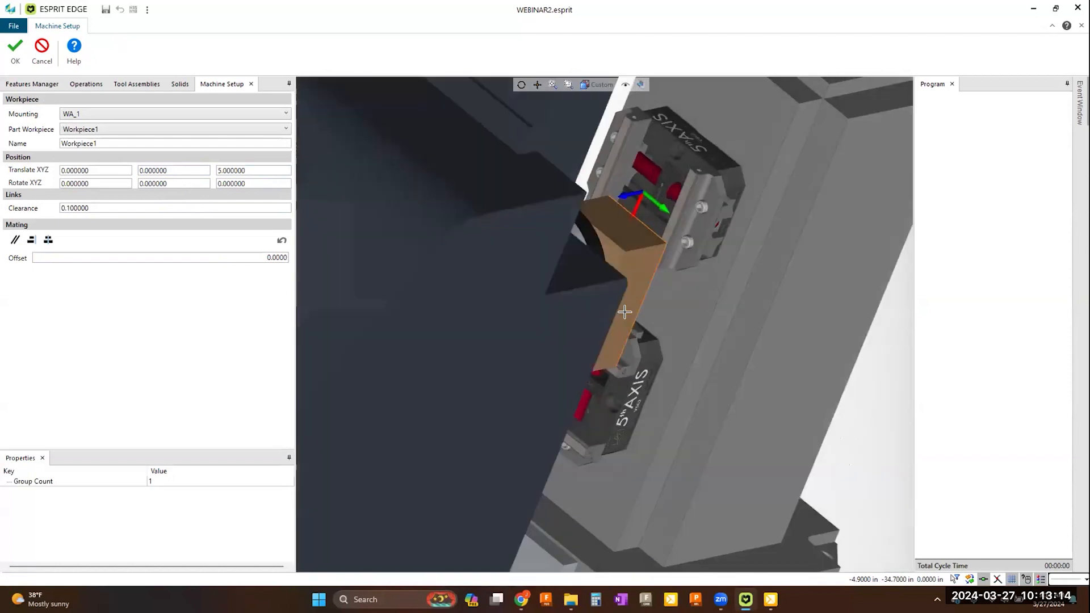
scroll(662, 189, "up", 4)
scroll(662, 190, "up", 2)
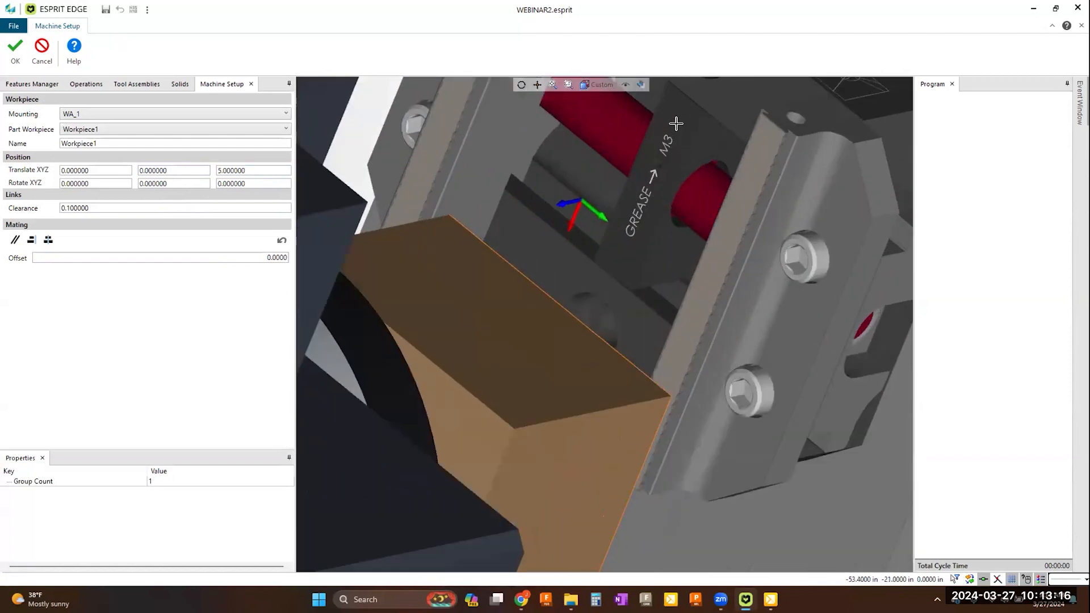
left_click(665, 213)
scroll(666, 214, "down", 5)
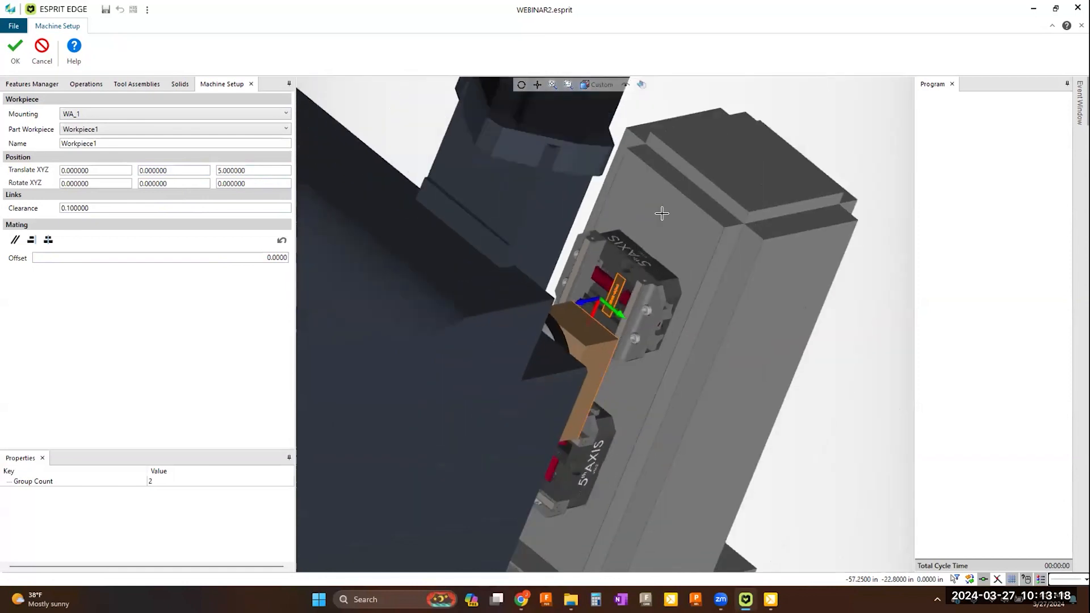
left_click(48, 241)
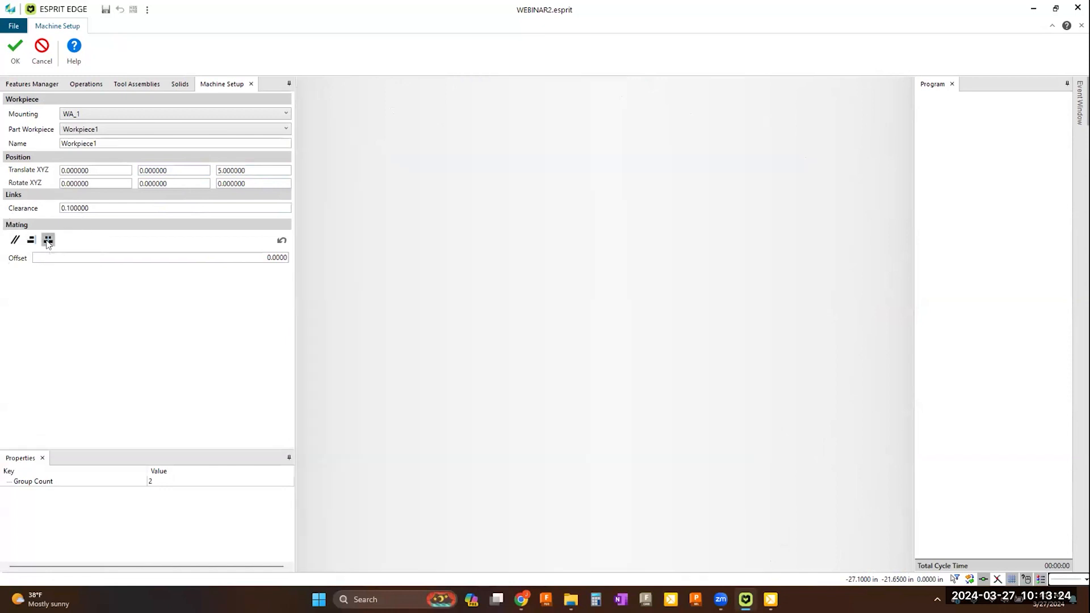
Step: Apply alignment mating between the underside of Workpiece1 and the upper vise's jaw ledge, and accept the workpiece placement
left_click(832, 430)
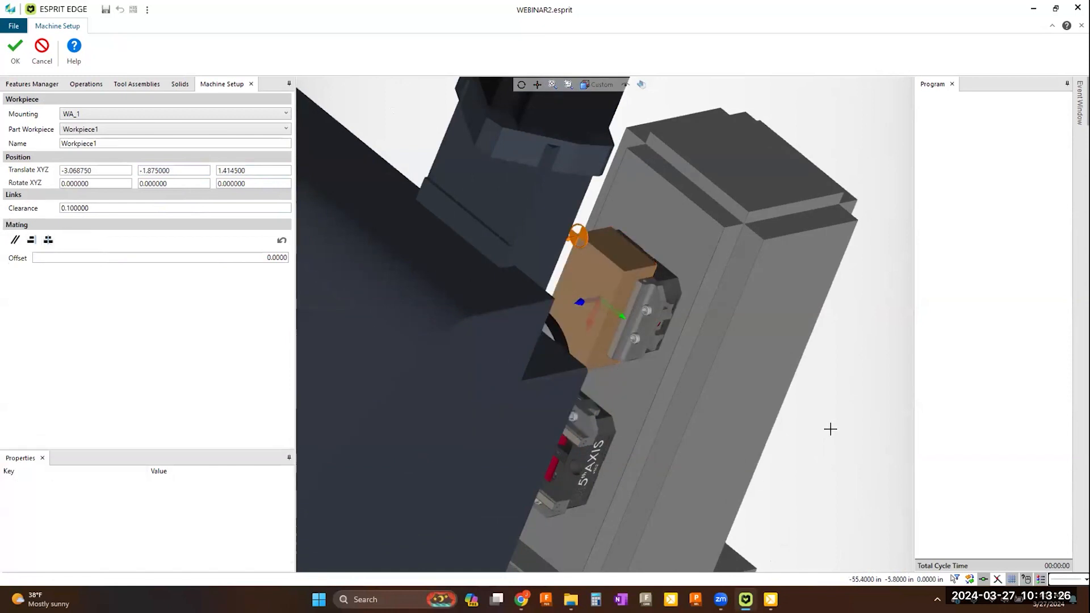
middle_click_drag(830, 434, 795, 433)
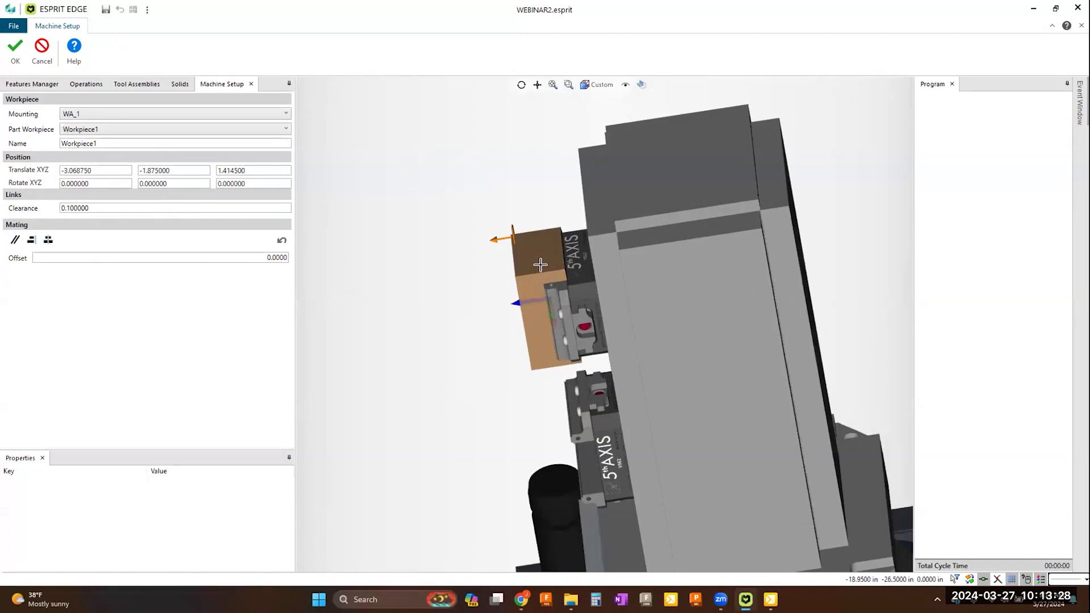
scroll(558, 257, "up", 3)
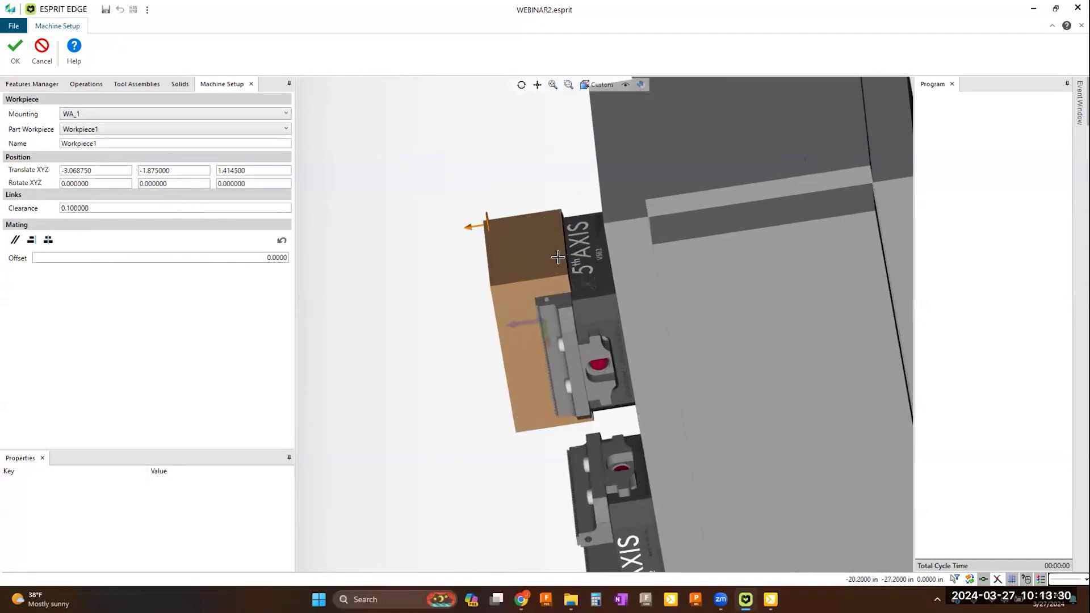
middle_click_drag(582, 292, 557, 330)
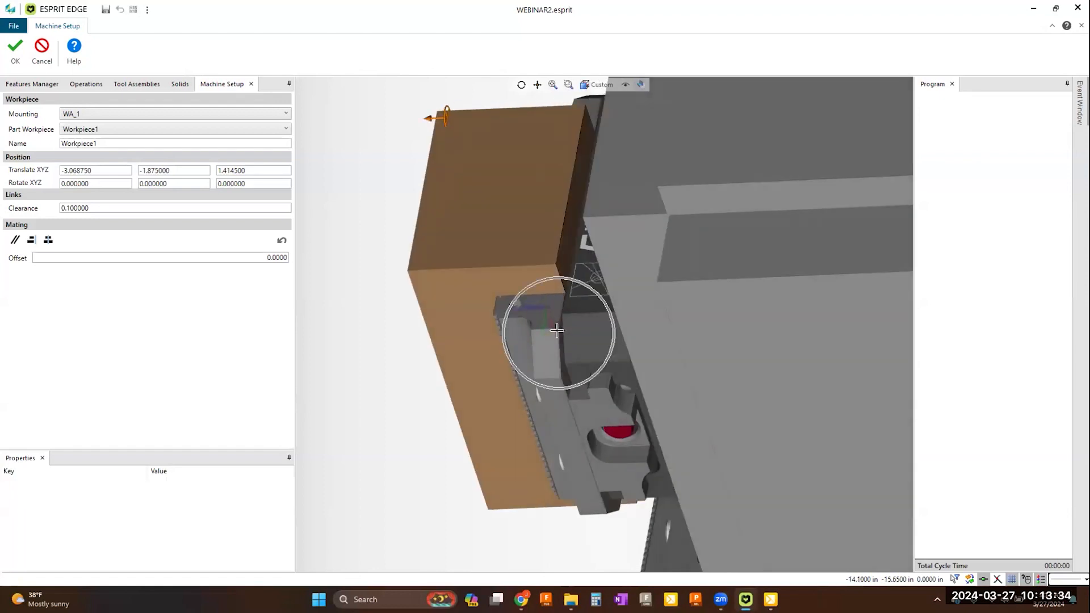
left_click(568, 259)
middle_click_drag(610, 341, 623, 348)
scroll(521, 329, "up", 9)
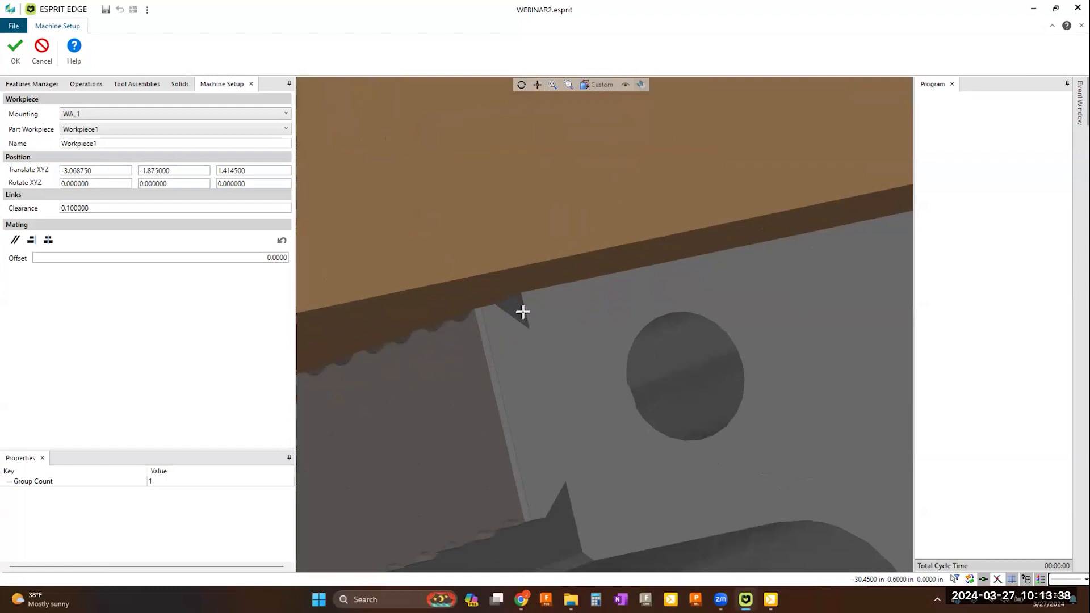
left_click(515, 307)
middle_click_drag(511, 366, 280, 366)
left_click(32, 242)
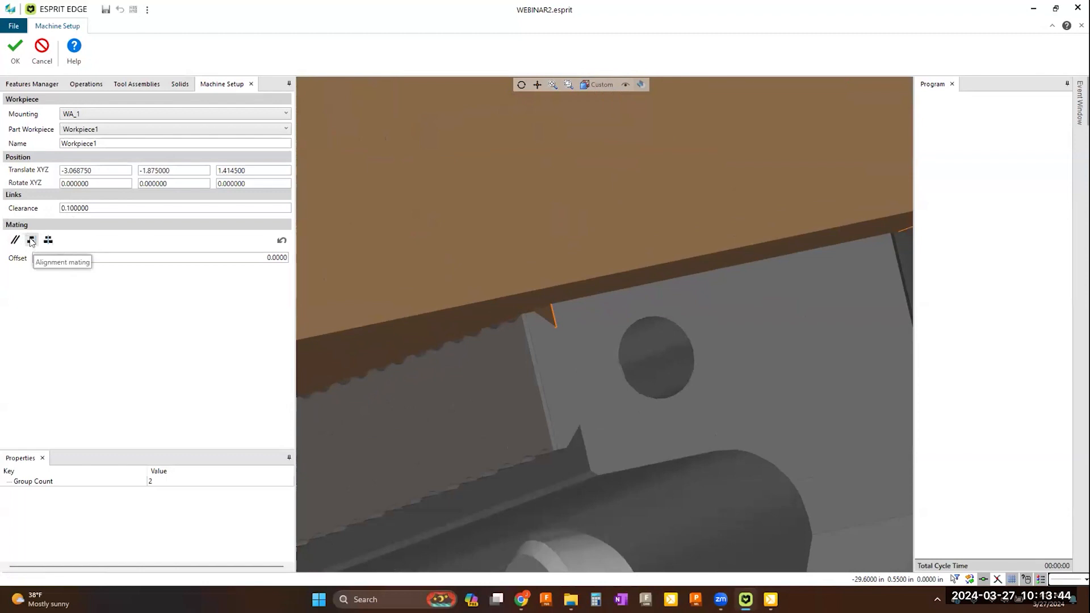
scroll(640, 307, "down", 5)
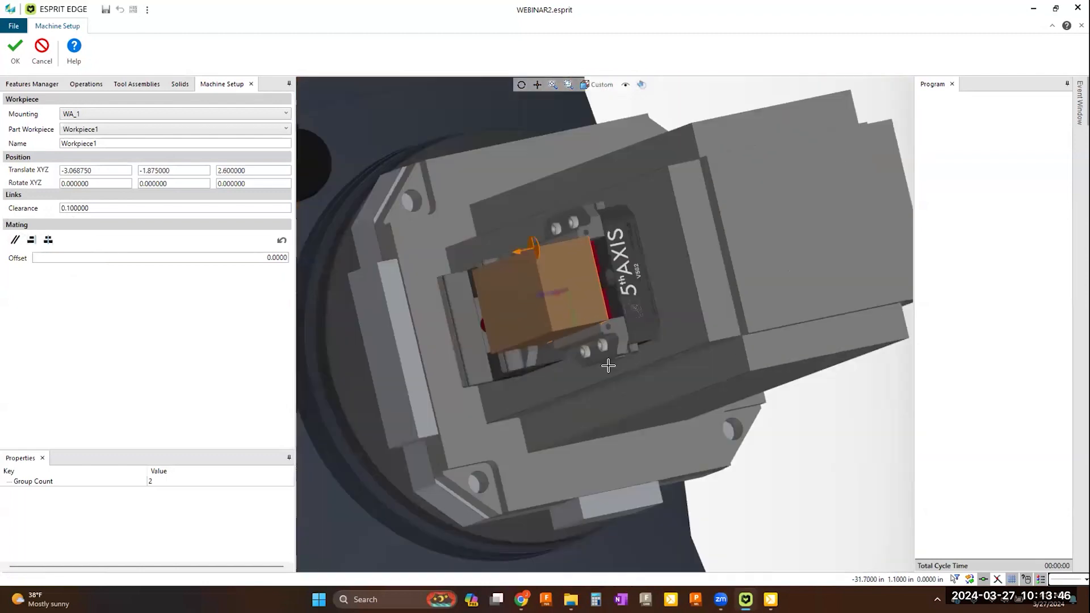
middle_click_drag(605, 345, 613, 312)
scroll(608, 322, "down", 3)
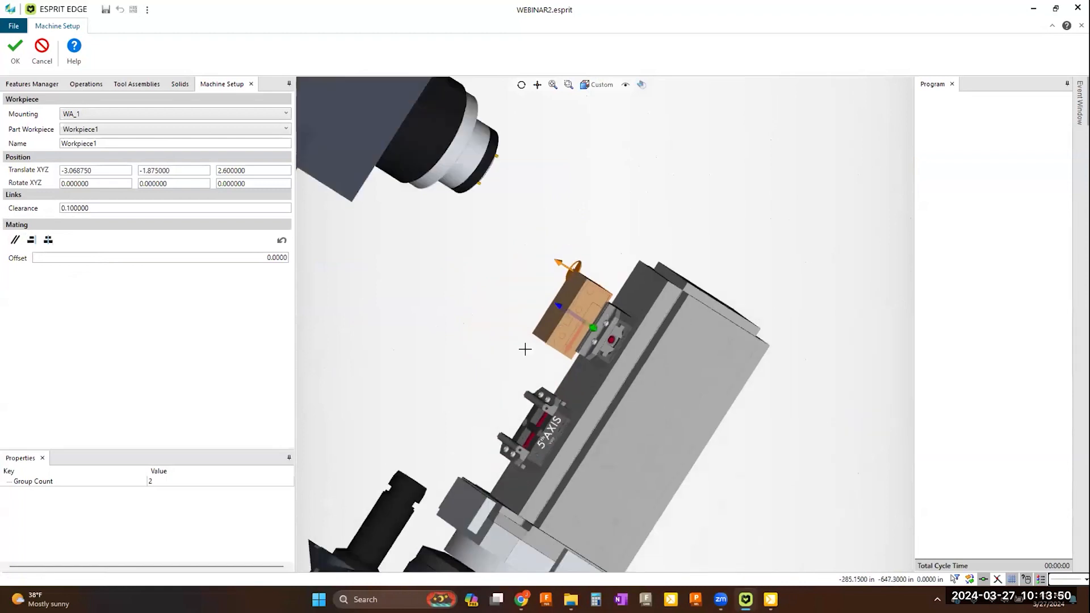
left_click(14, 61)
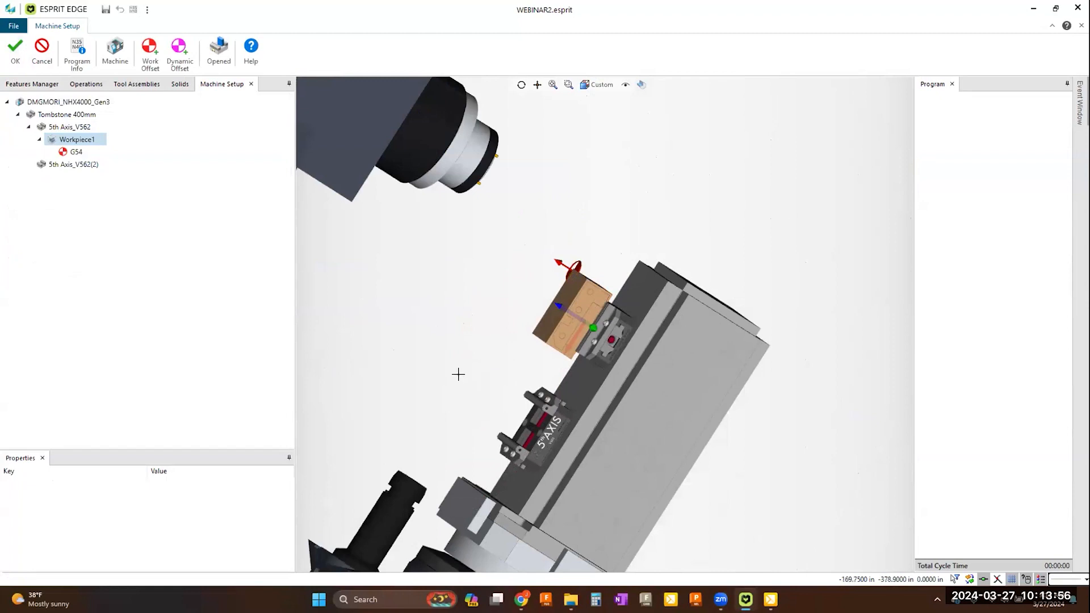
Step: Add a workpiece to the second vise, 5th Axis_V562(2), using Workpiece2 as its part workpiece
left_click(82, 166)
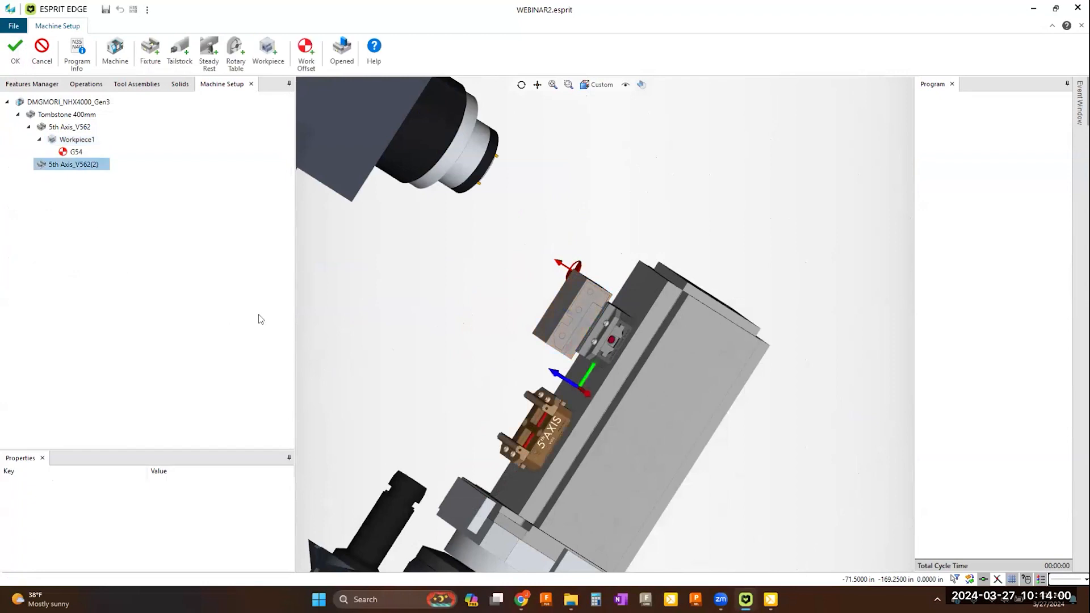
left_click(267, 62)
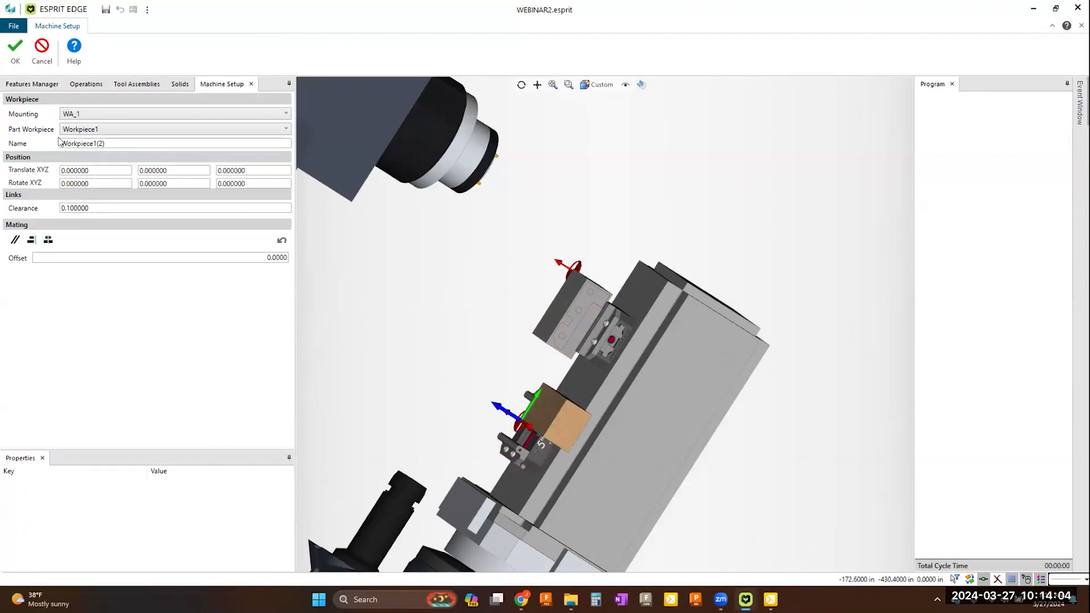
left_click(124, 132)
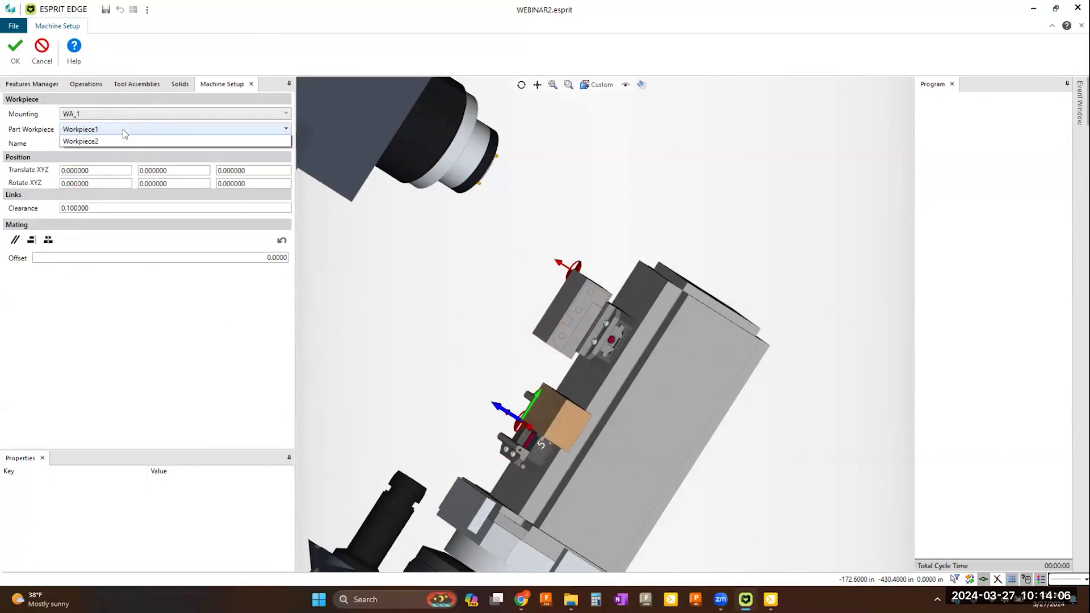
left_click(126, 153)
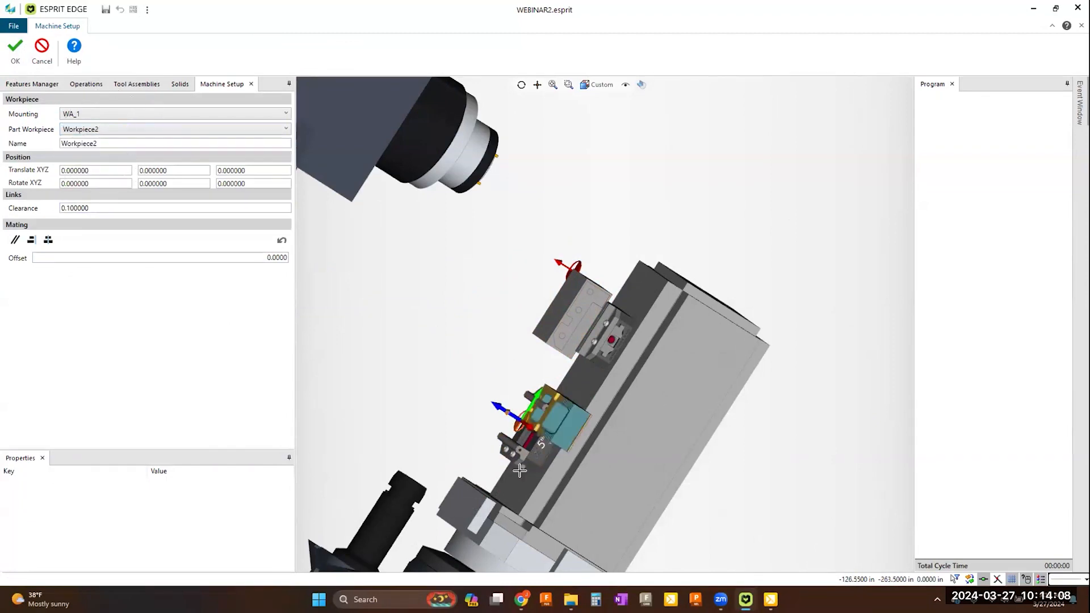
Step: Apply center mating between the yellow machined face of Workpiece2 and the M3-marked center block of the lower vise
middle_click_drag(482, 447, 485, 419)
scroll(638, 440, "up", 3)
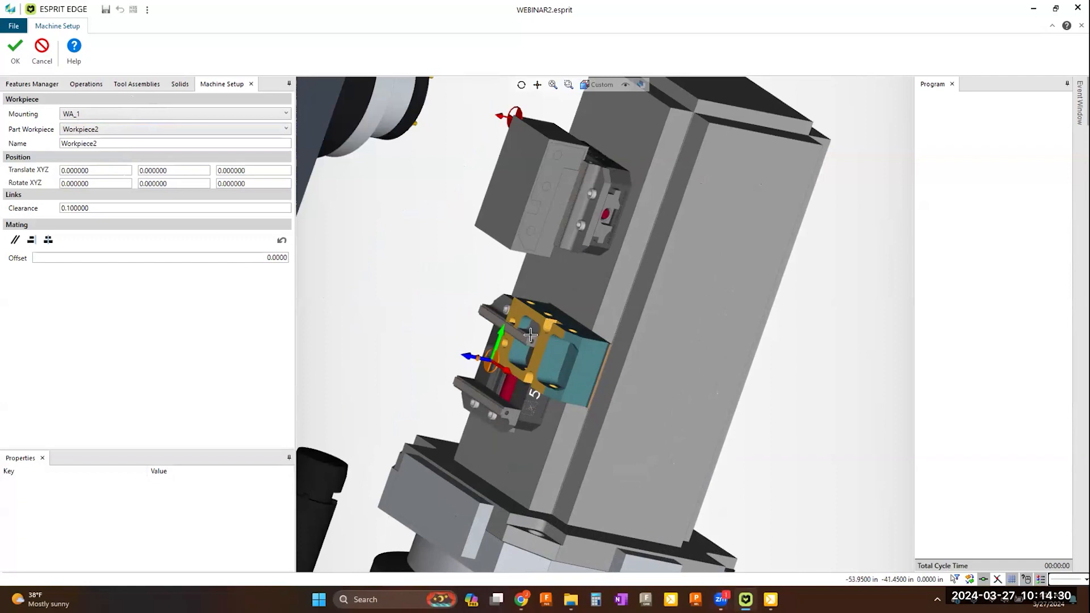
scroll(530, 335, "up", 2)
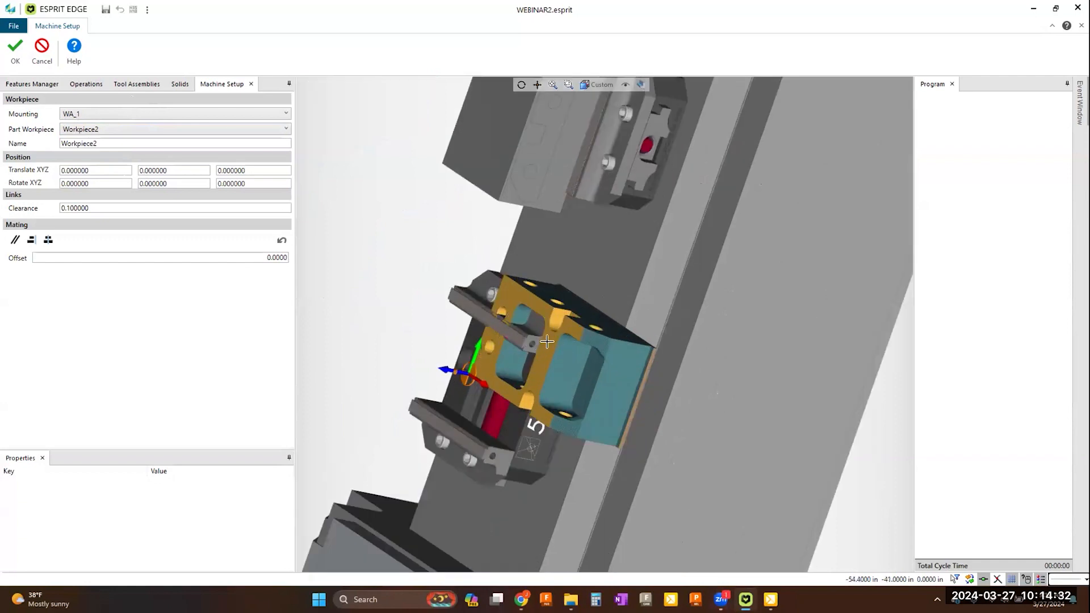
scroll(546, 341, "down", 1)
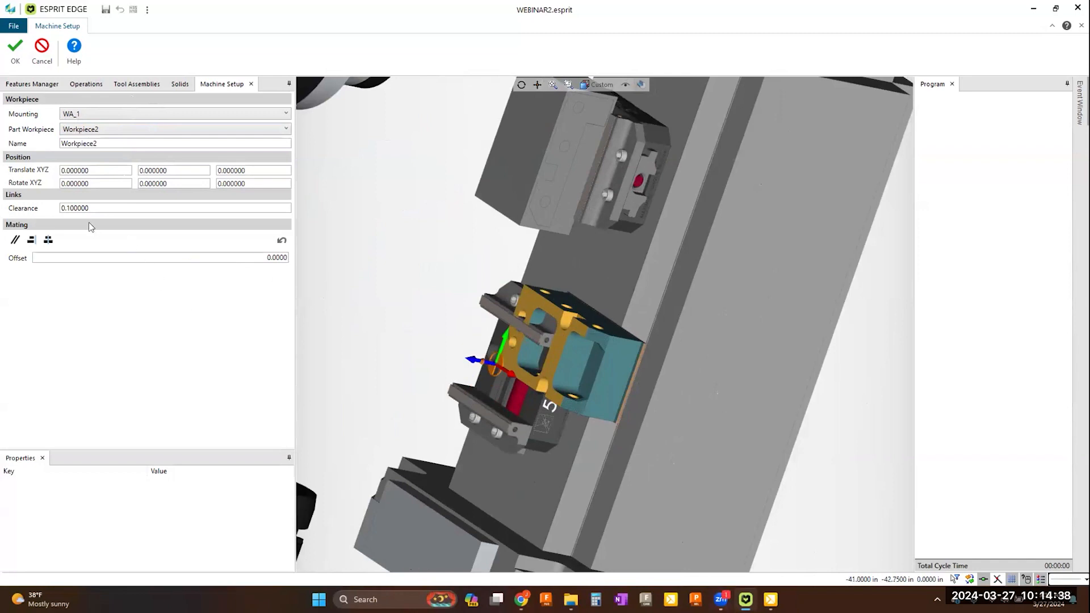
left_click(529, 302)
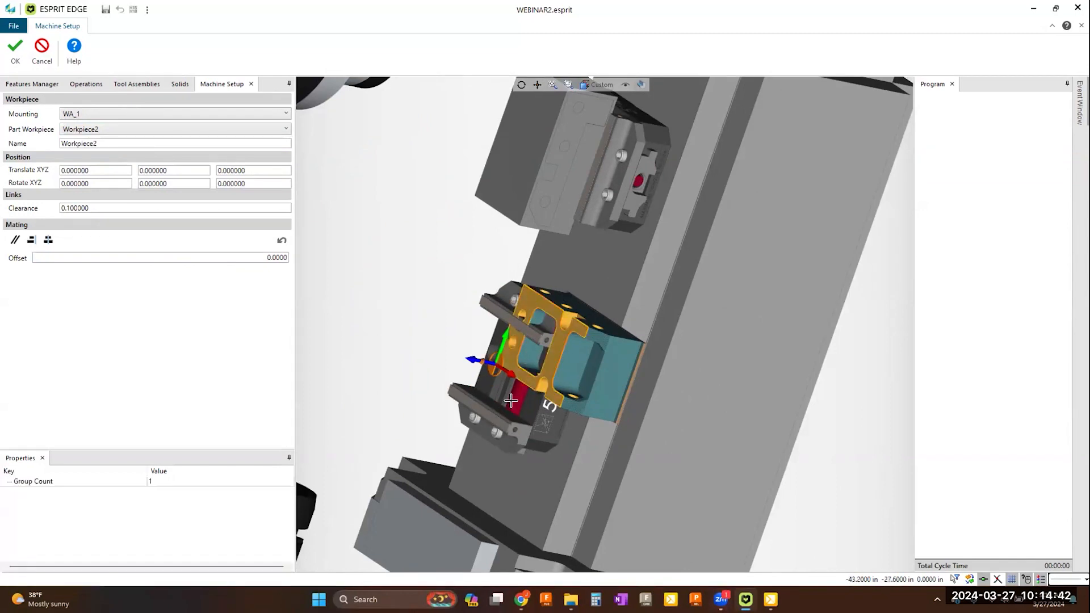
scroll(507, 394, "up", 2)
scroll(522, 386, "up", 4)
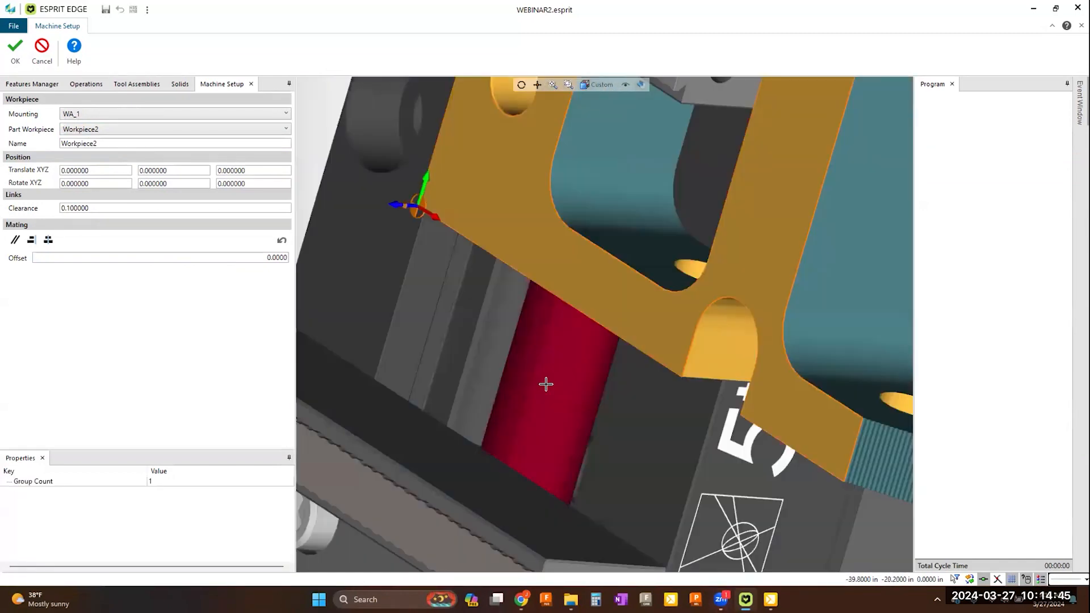
scroll(549, 379, "down", 3)
middle_click_drag(553, 368, 582, 331)
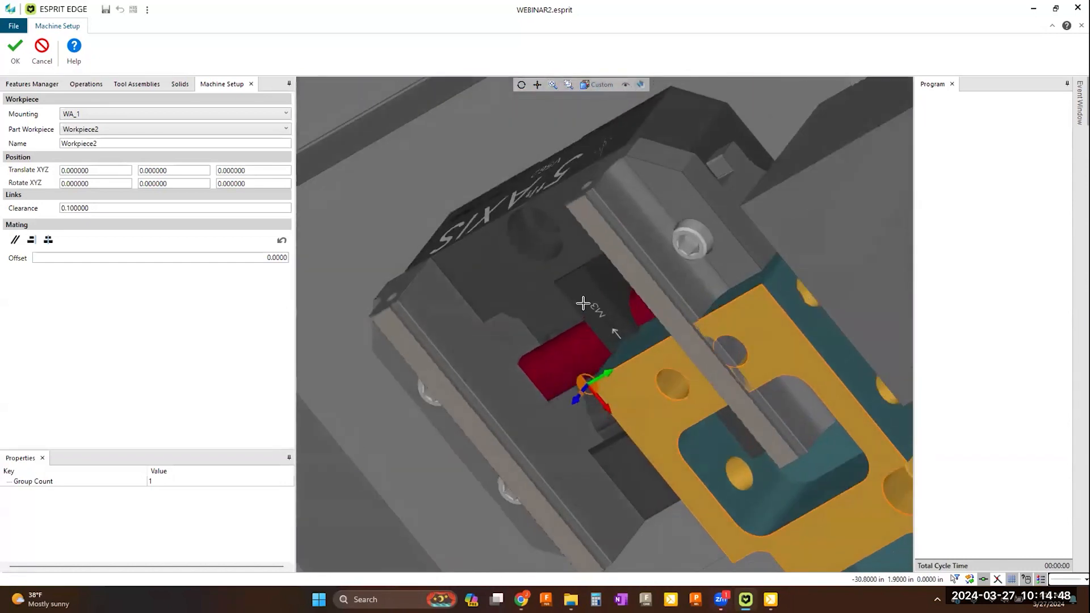
left_click(581, 292)
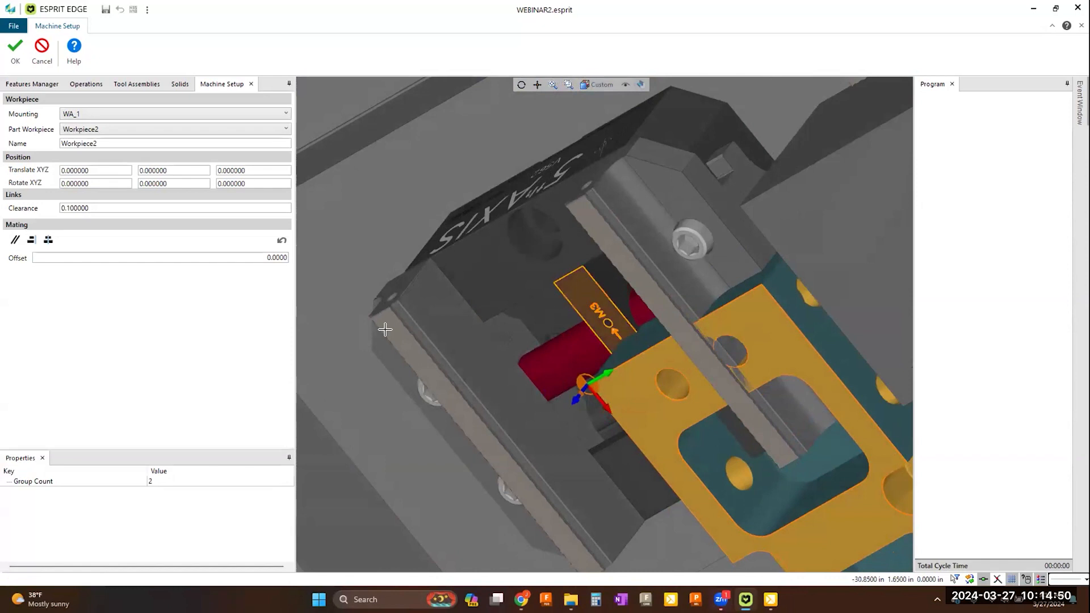
left_click(48, 240)
Step: Apply alignment mating between the vise-side face of Workpiece2 and the small ledge on the lower vise's jaw
scroll(553, 402, "down", 5)
middle_click_drag(583, 401, 554, 309)
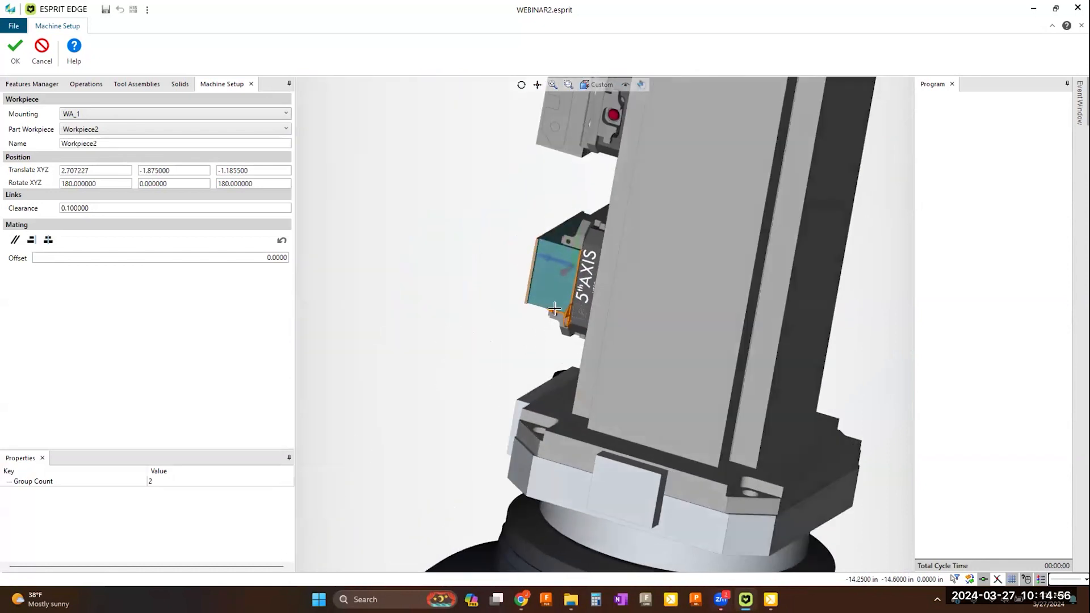
scroll(554, 309, "up", 2)
scroll(563, 262, "up", 3)
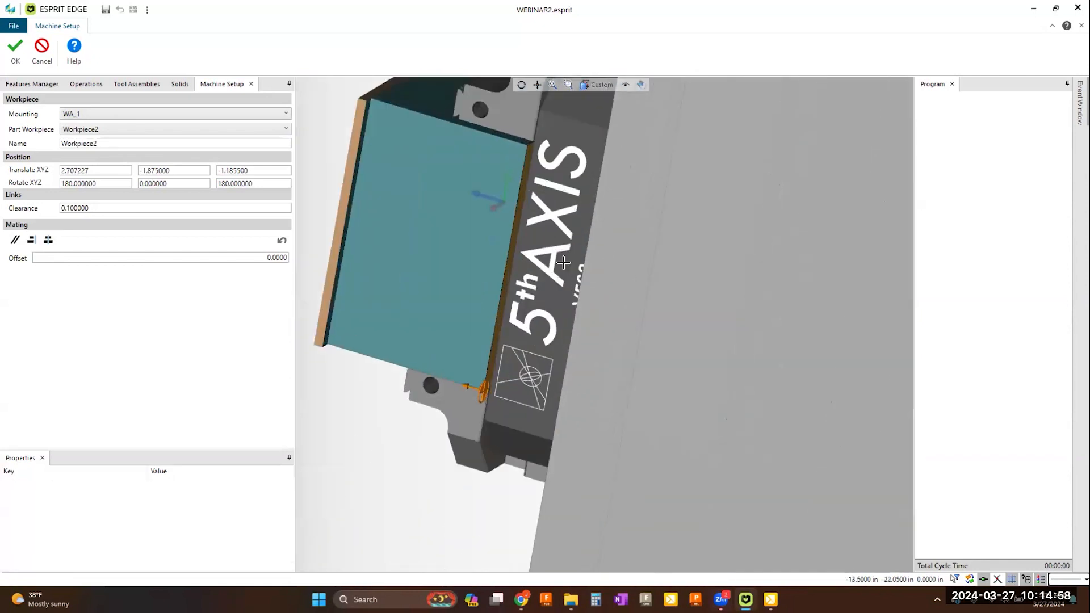
scroll(563, 262, "up", 2)
scroll(480, 250, "up", 2)
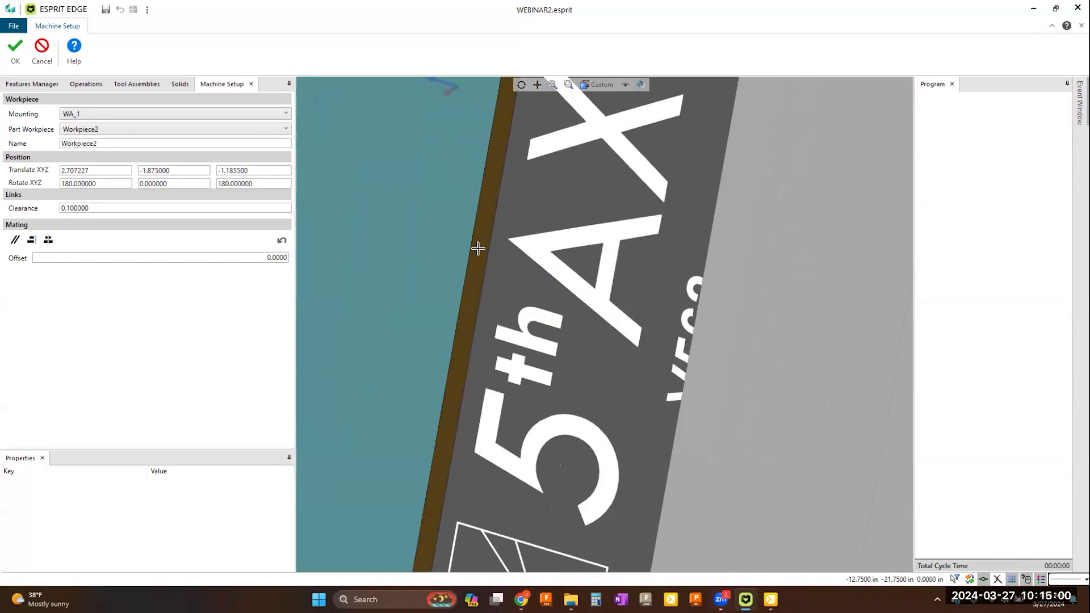
left_click(479, 249)
scroll(494, 255, "down", 5)
middle_click_drag(503, 259, 535, 271)
scroll(554, 219, "up", 8)
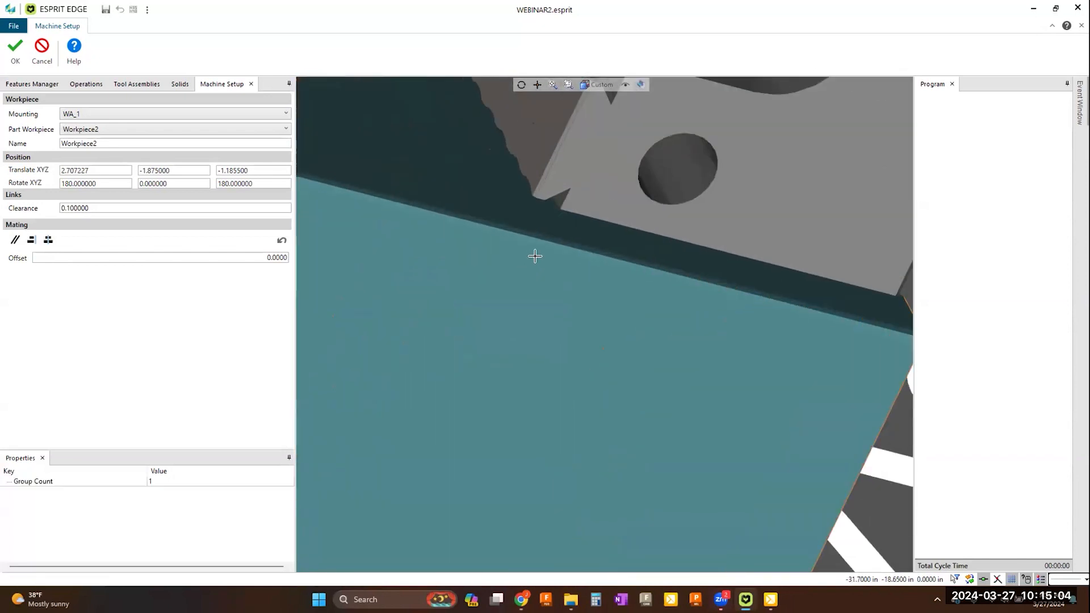
scroll(559, 201, "up", 3)
left_click(570, 182)
left_click(31, 239)
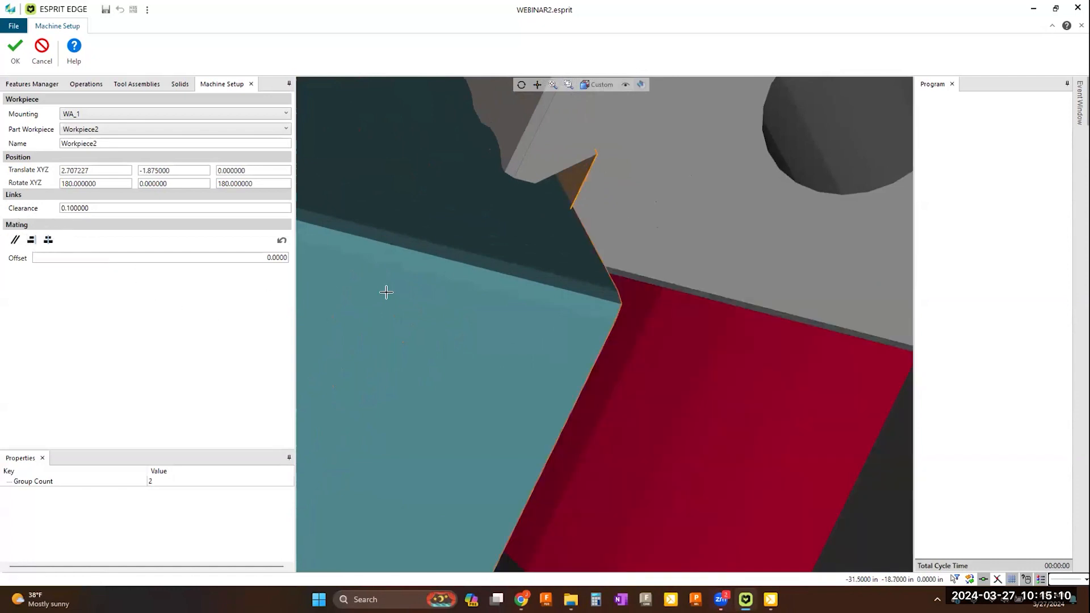
Step: Accept the placement of Workpiece2 and the completed machine setup
scroll(482, 310, "down", 10)
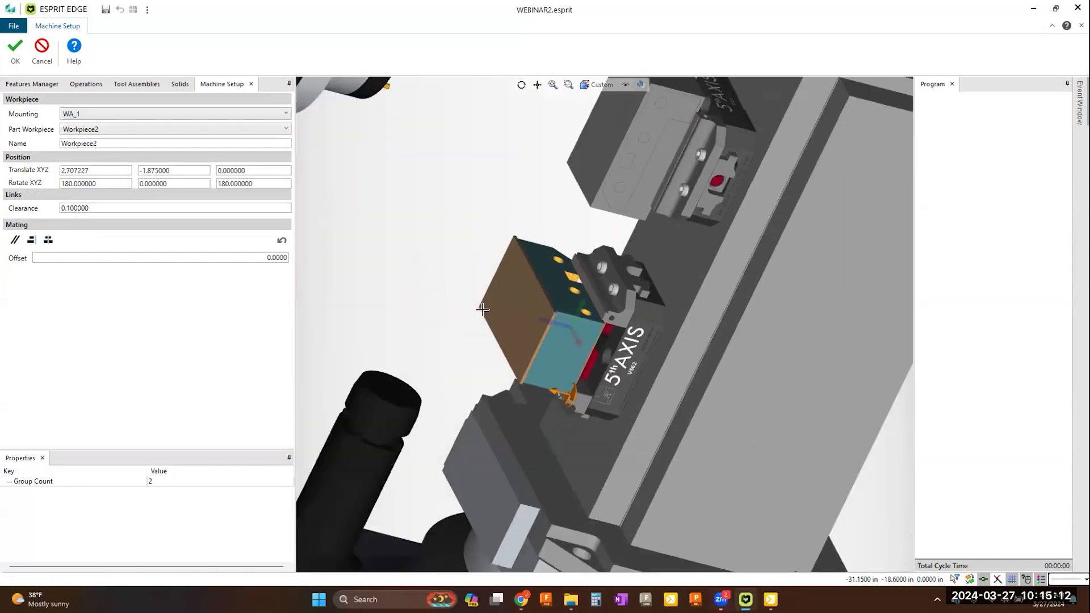
scroll(482, 309, "down", 4)
scroll(647, 341, "down", 2)
middle_click_drag(475, 300, 341, 212)
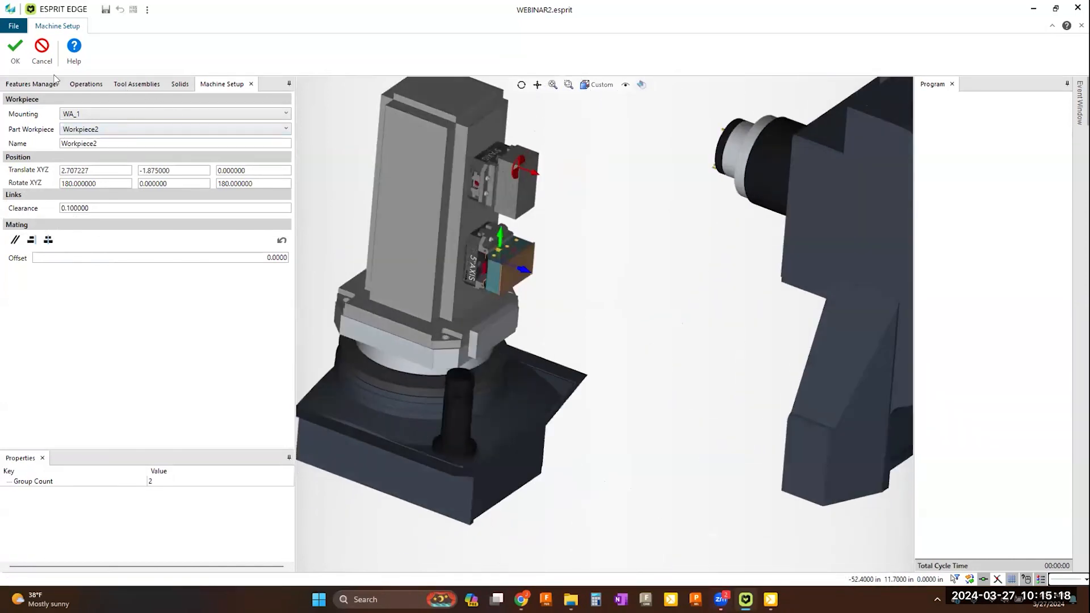
left_click(15, 50)
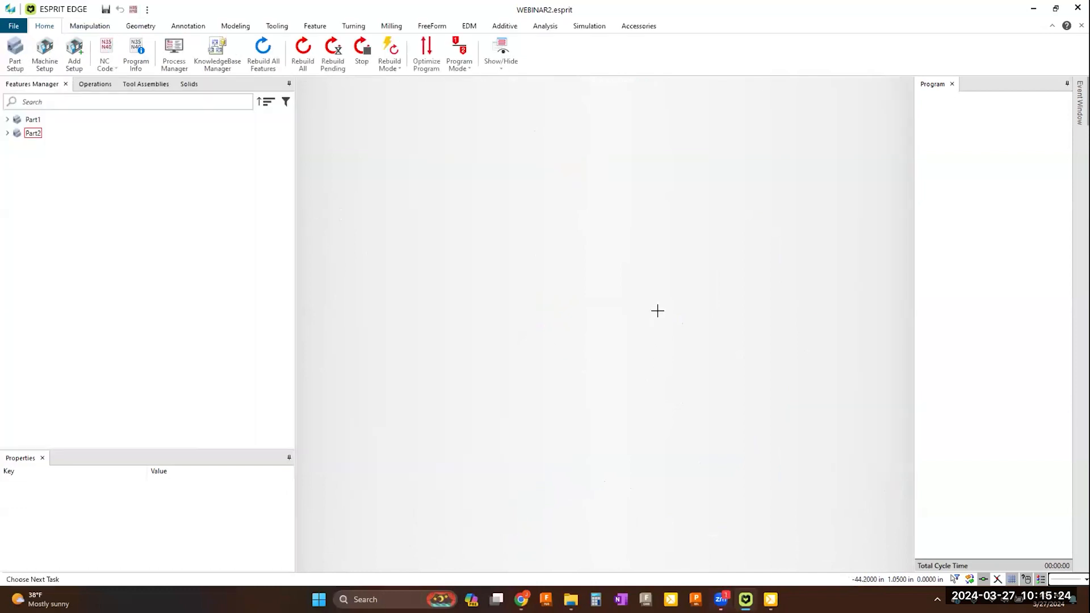
Step: Simulate the complete machining program on both workpieces and stop the simulation at its end
scroll(614, 291, "down", 2)
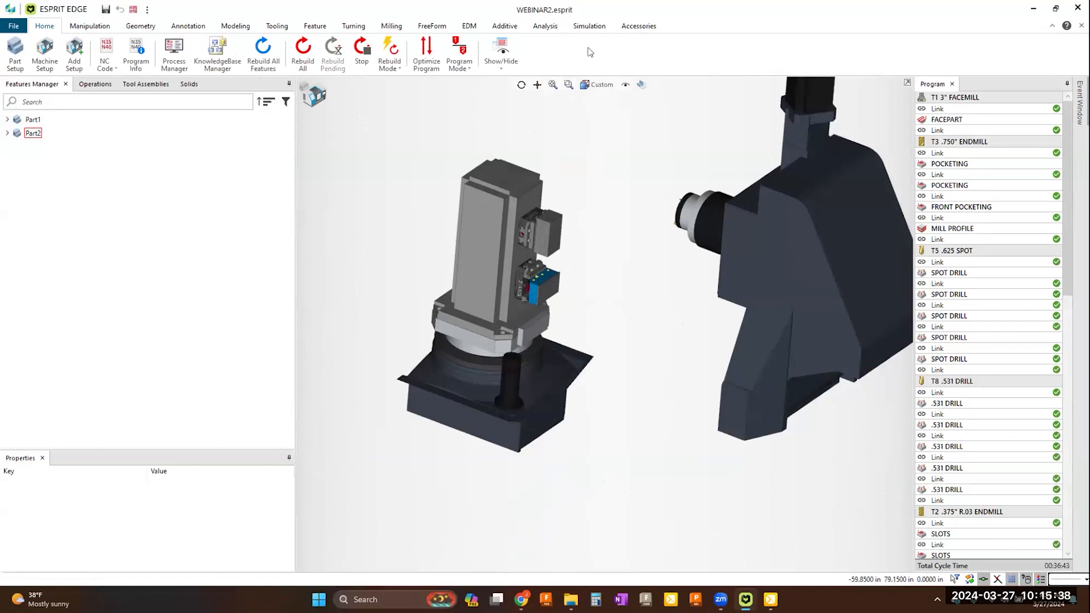
left_click(590, 26)
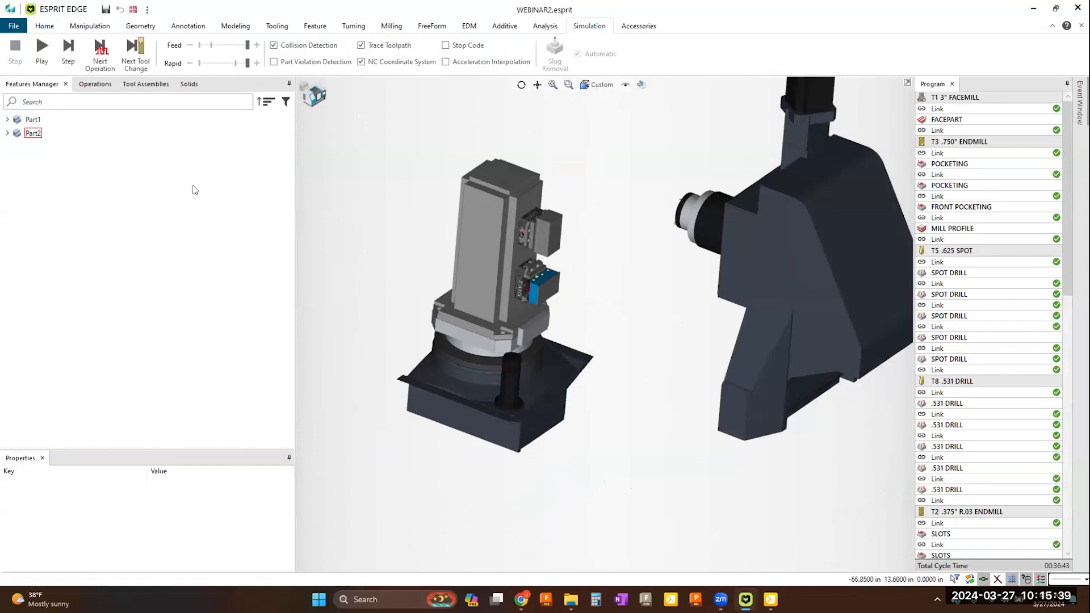
left_click(42, 48)
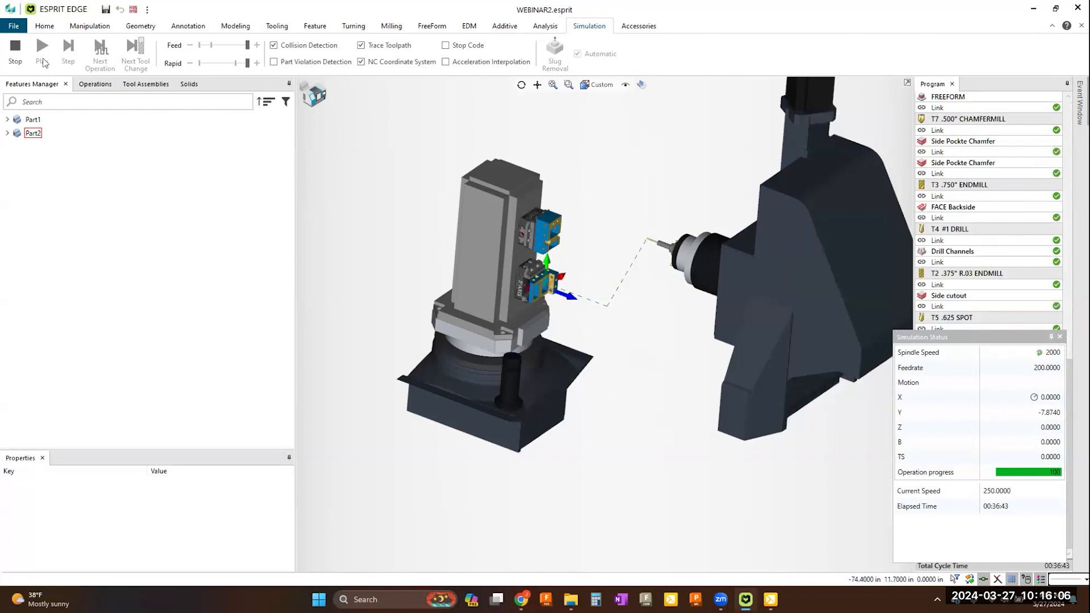
left_click(16, 50)
Step: Reopen the machine setup and copy vise 5th Axis_V562 with Workpiece1 onto the tombstone's 90, 180 and 270 degree faces
left_click(45, 26)
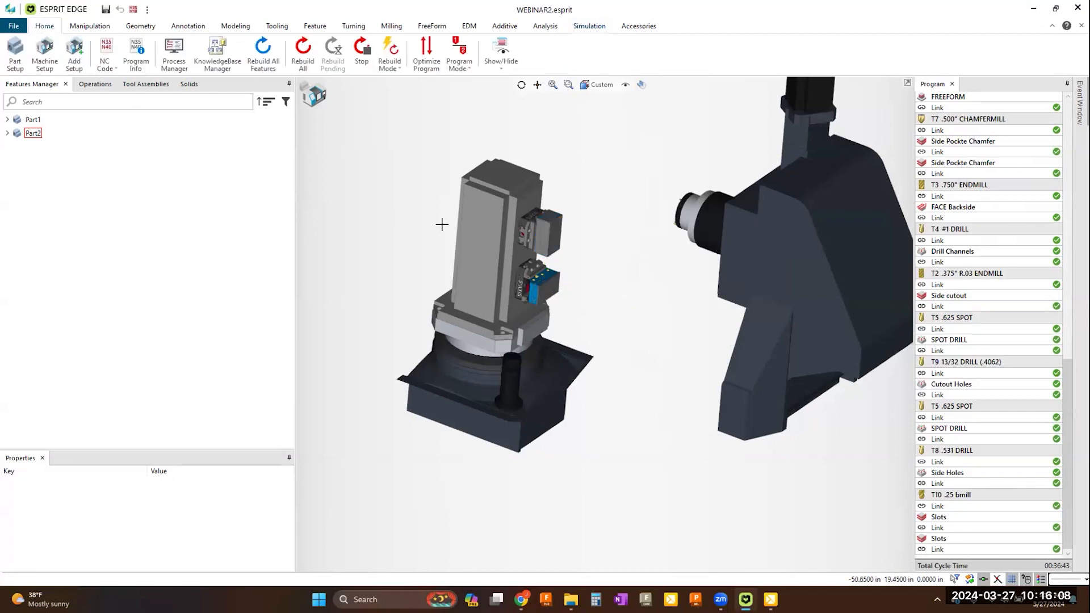
left_click(45, 65)
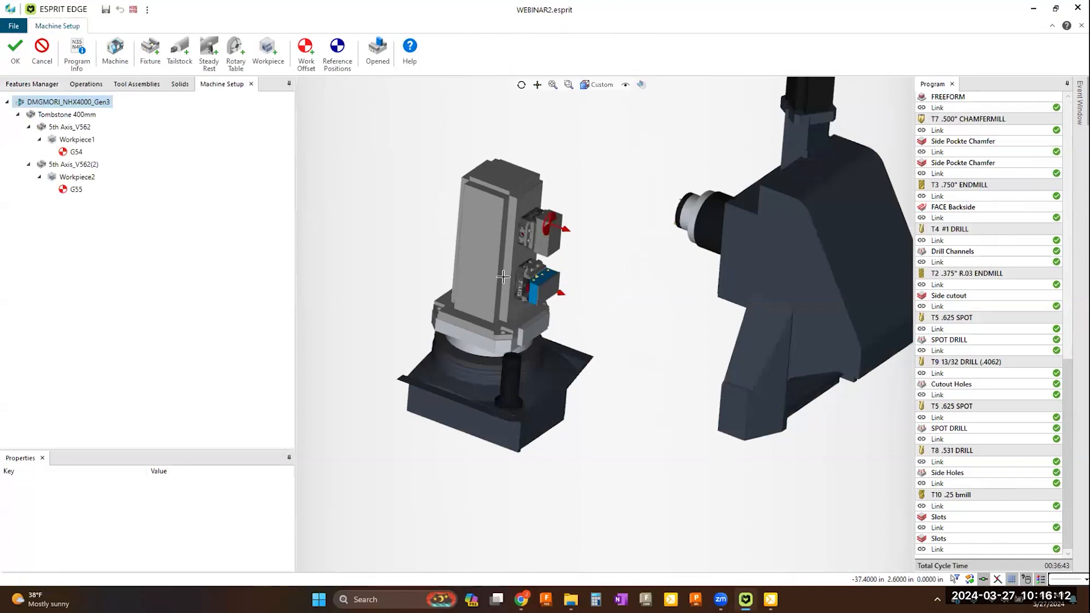
left_click(75, 128)
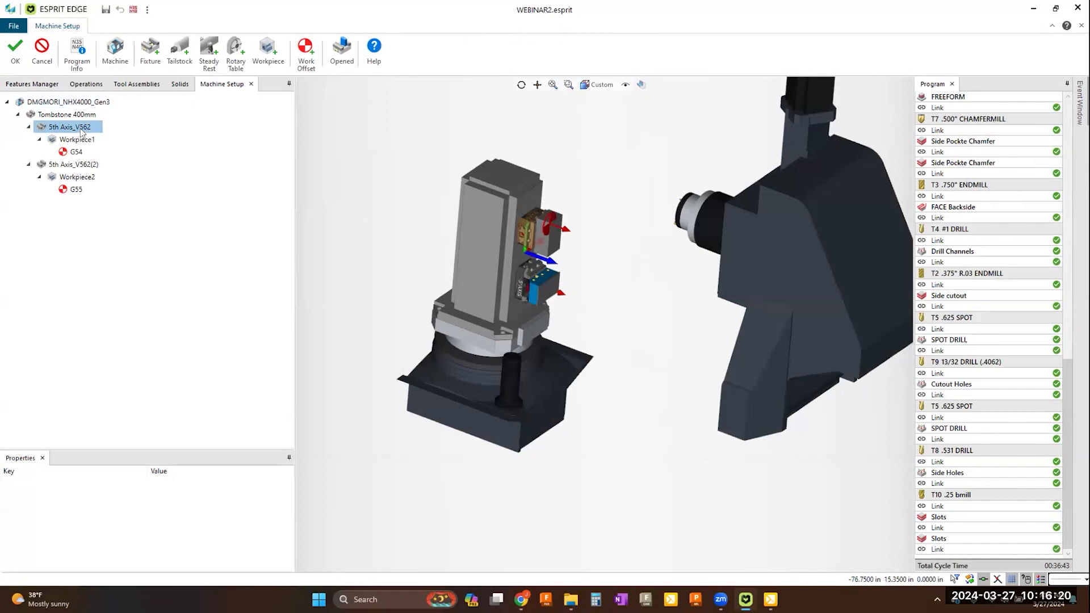
right_click(81, 130)
left_click(142, 194)
left_click(70, 116)
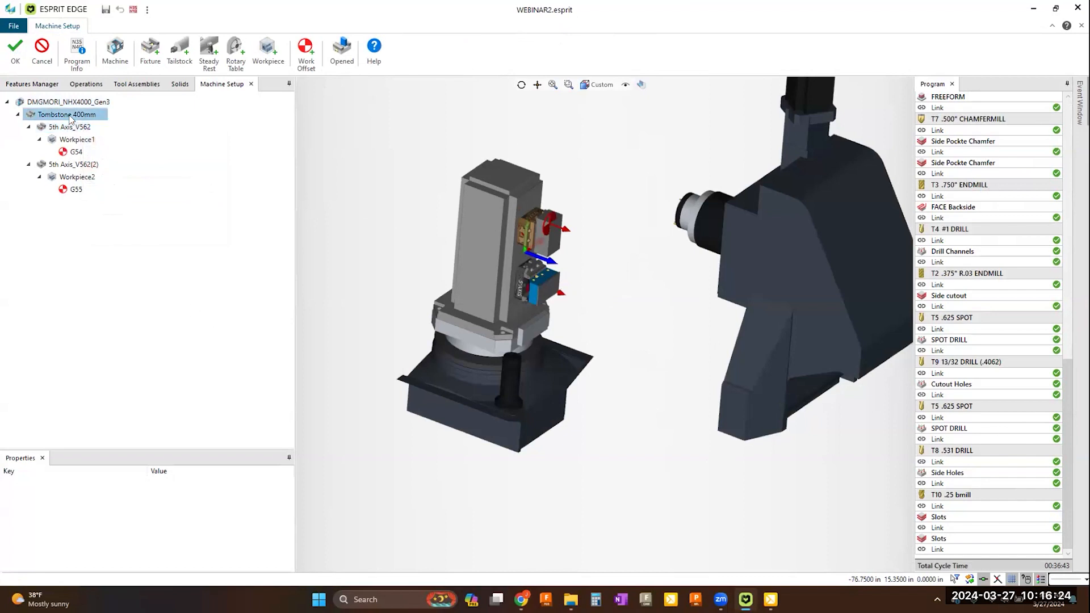
right_click(70, 117)
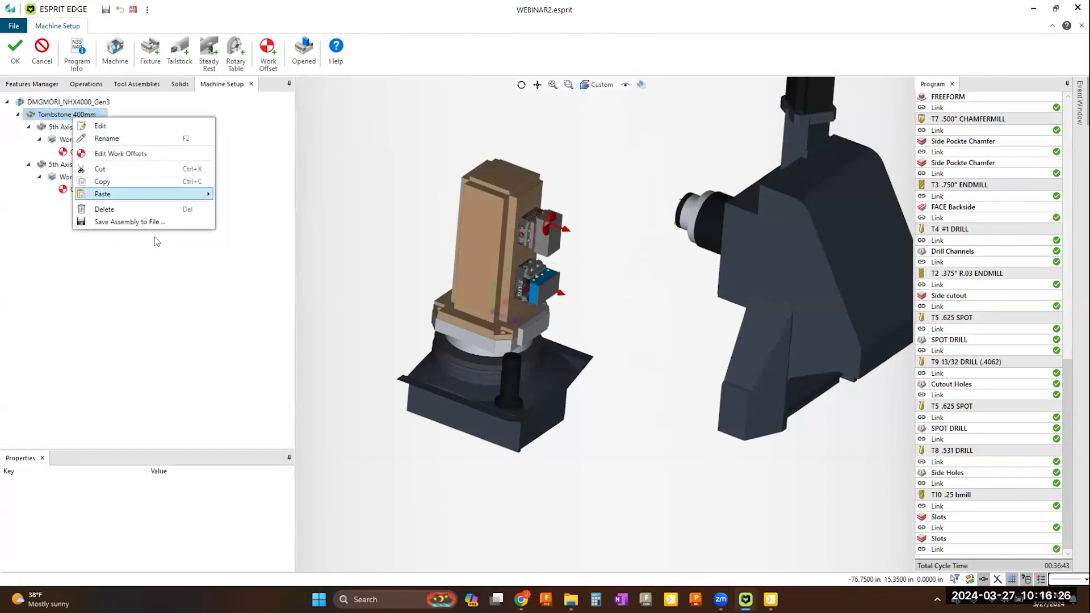
mouse_move(137, 199)
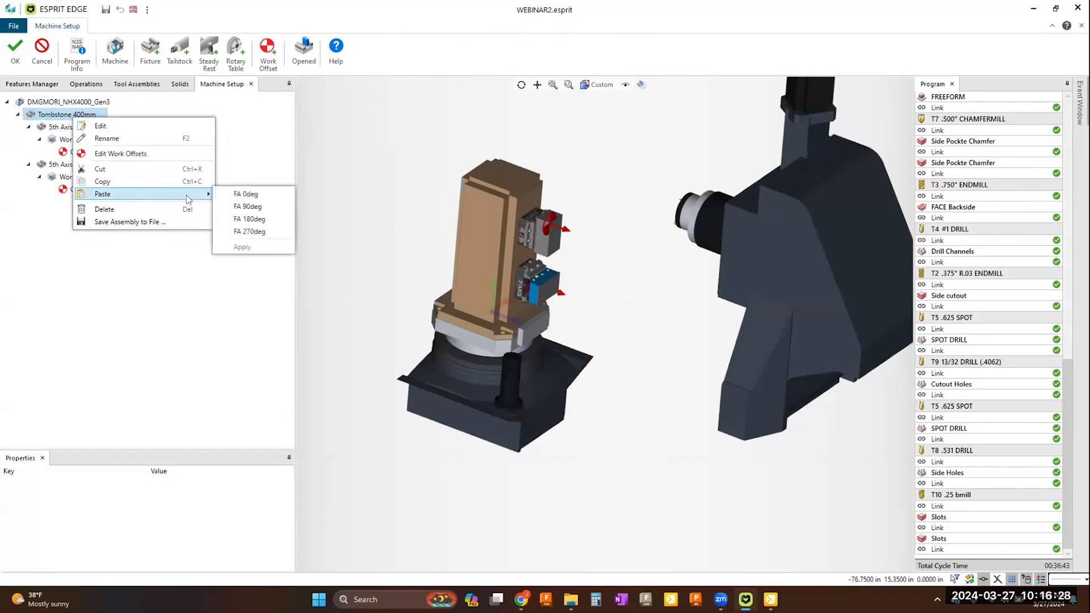
left_click(251, 206)
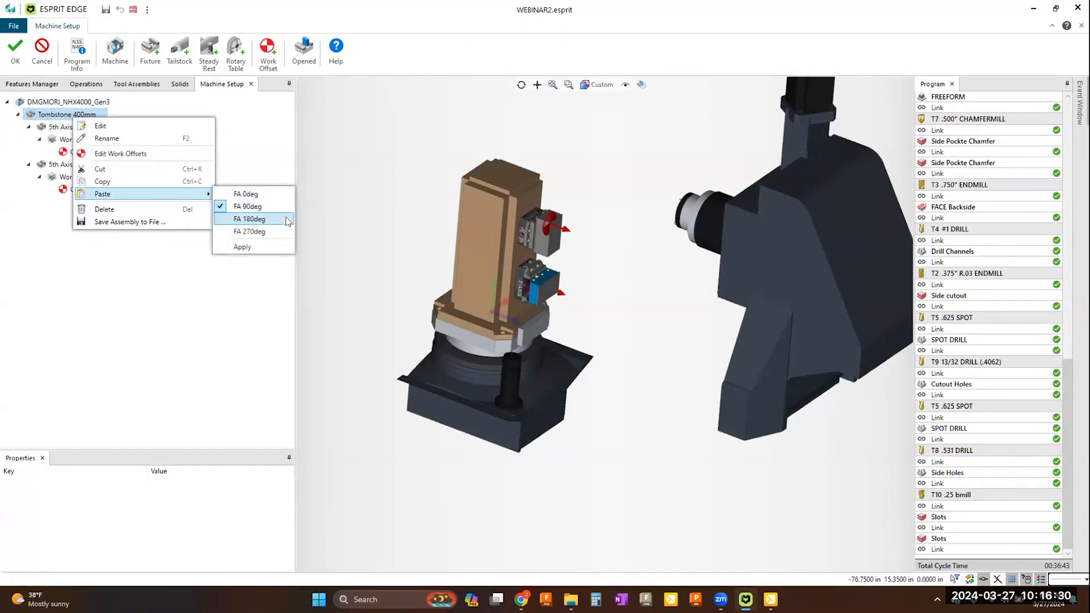
left_click(276, 232)
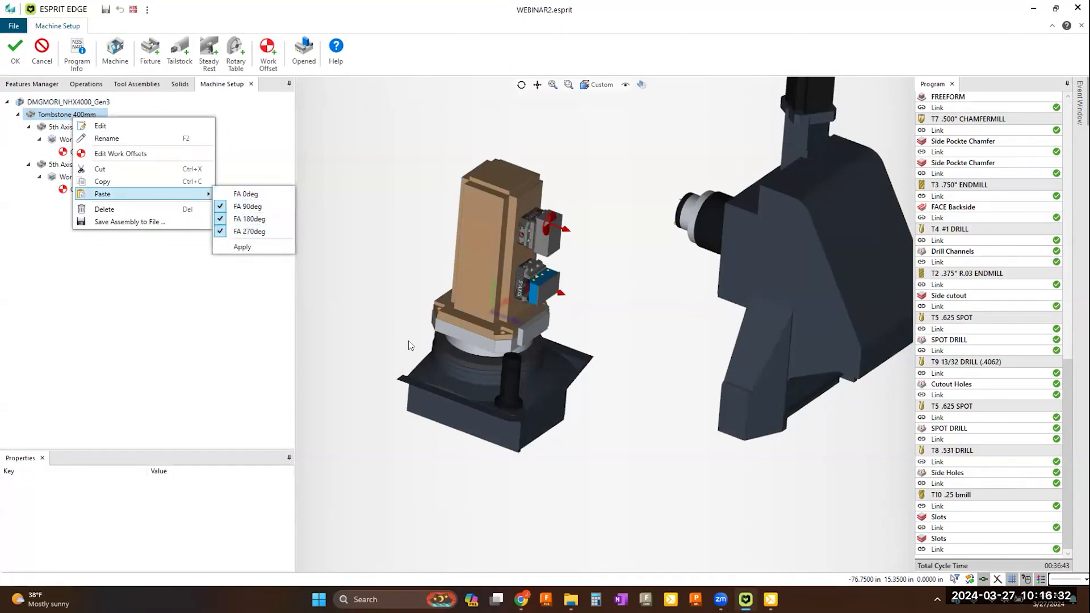
left_click(238, 247)
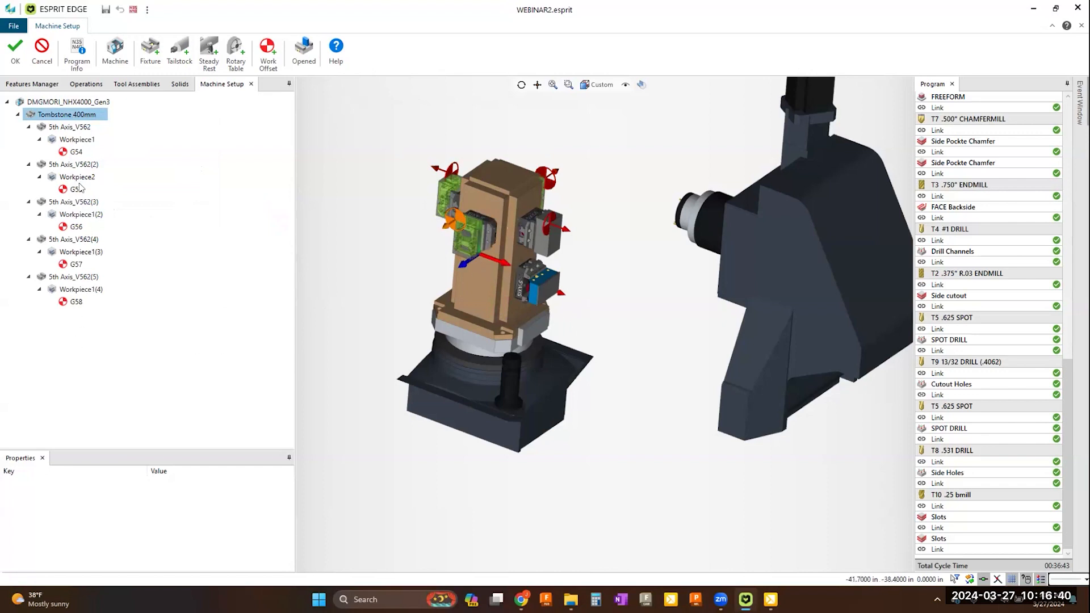
Step: Copy vise 5th Axis_V562(2) with Workpiece2 onto the tombstone's 90, 180 and 270 degree faces and accept the machine setup
left_click(80, 166)
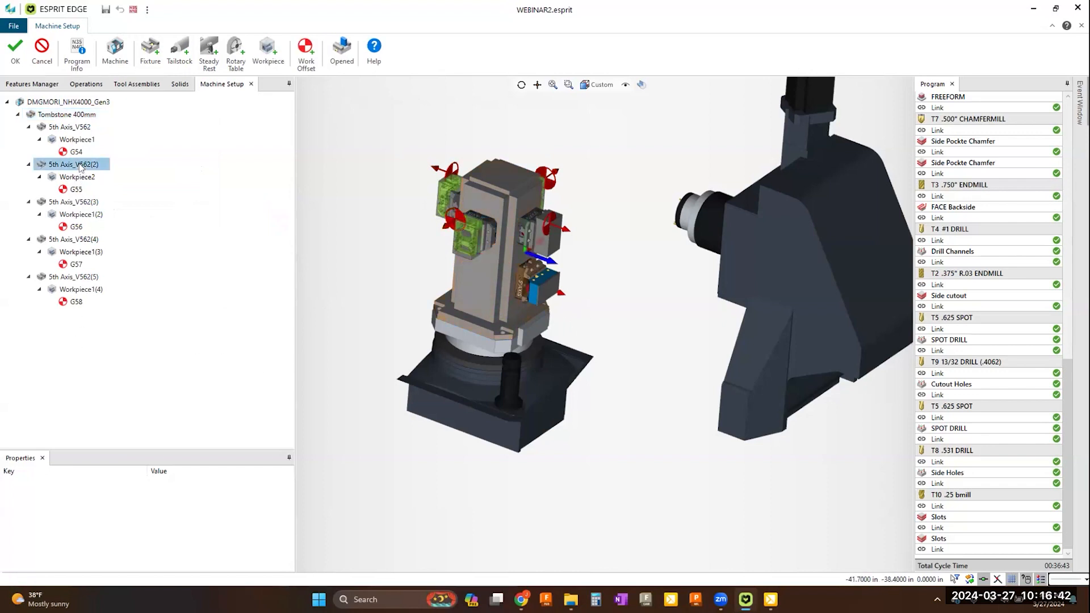
left_click(78, 177)
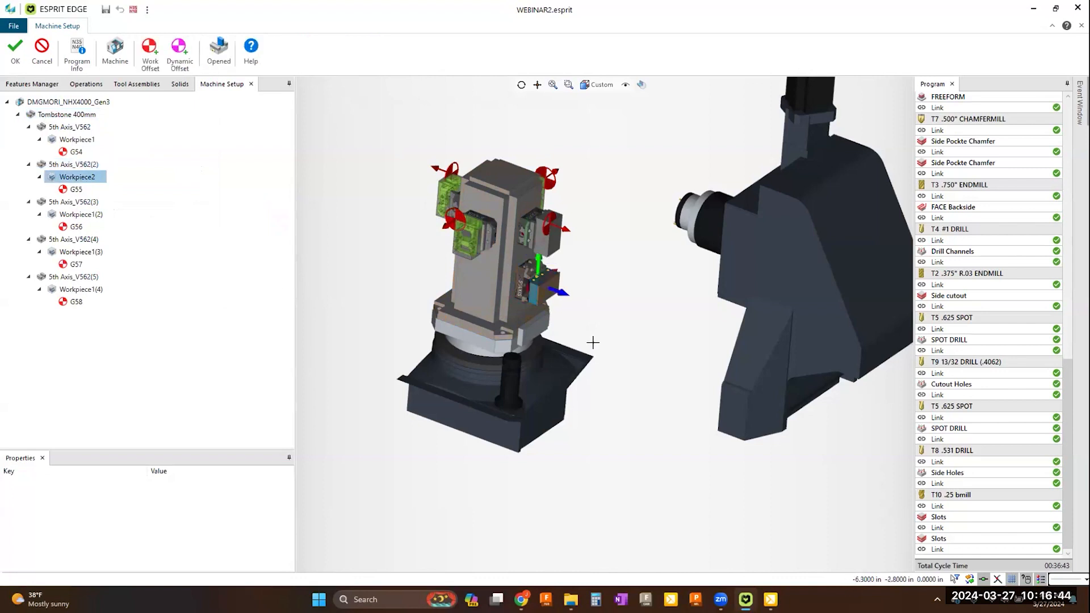
left_click(84, 165)
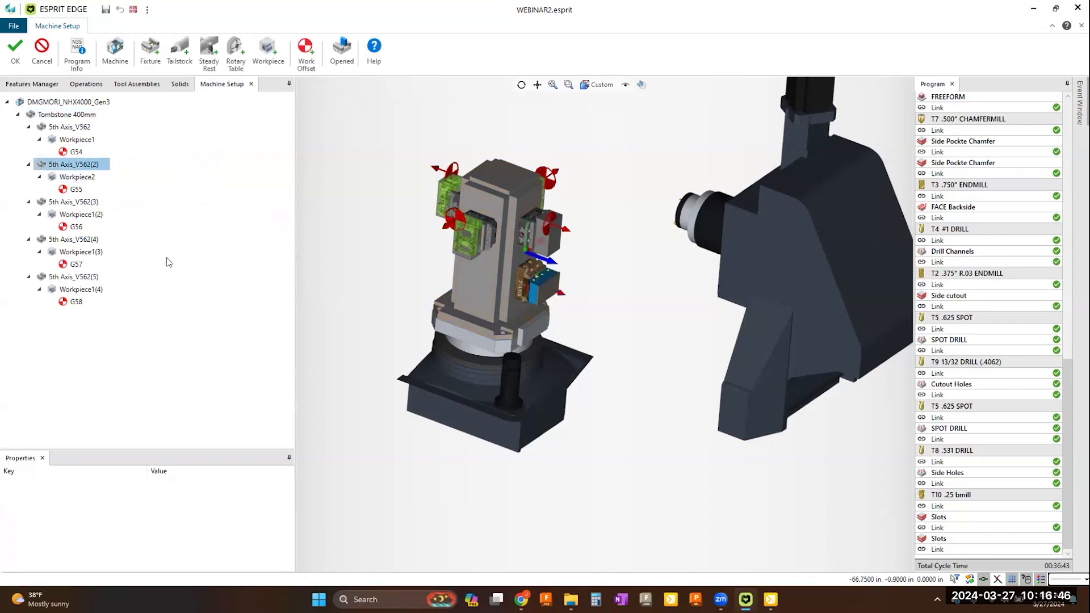
right_click(82, 166)
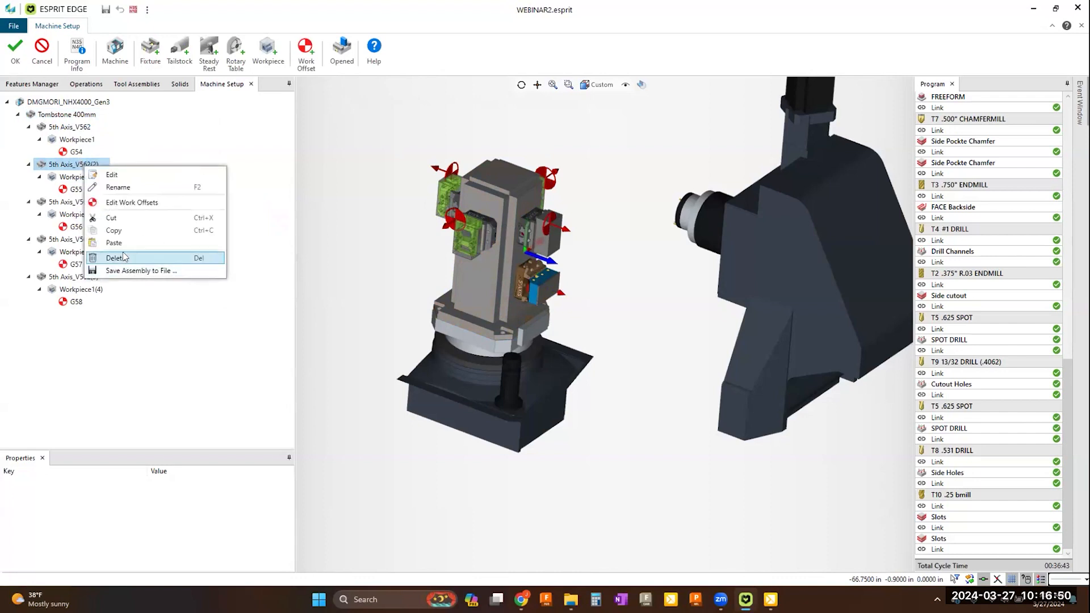
left_click(145, 232)
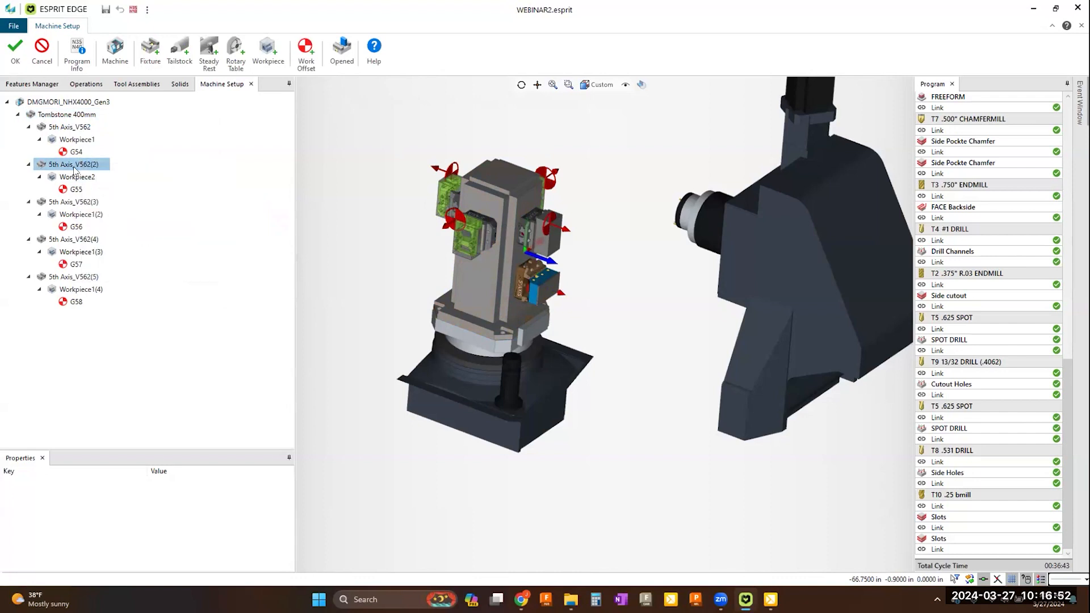
left_click(64, 116)
right_click(66, 117)
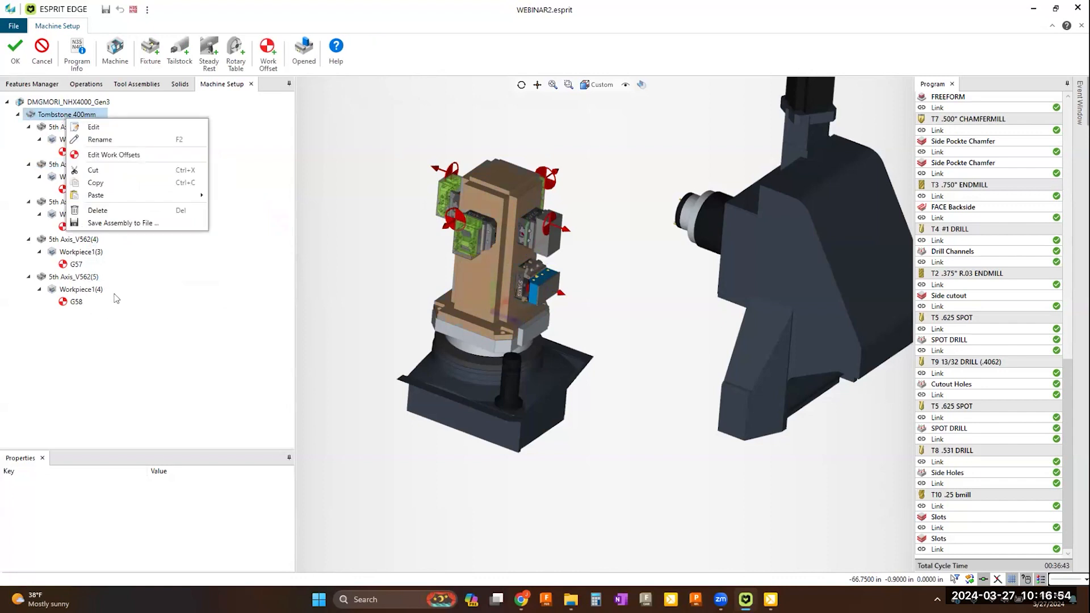
mouse_move(170, 195)
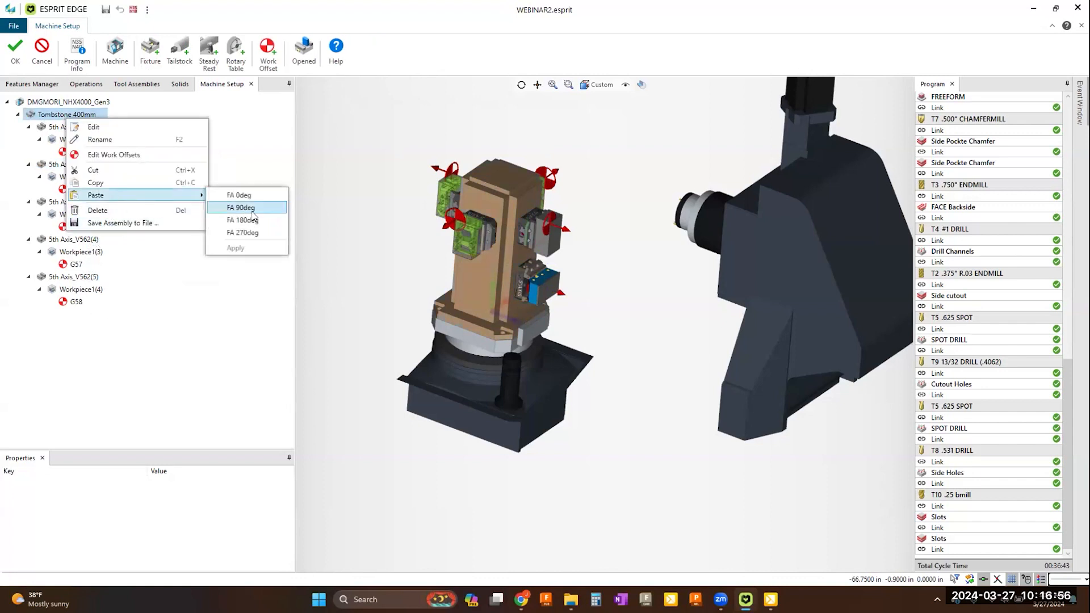
left_click(258, 221)
left_click(260, 233)
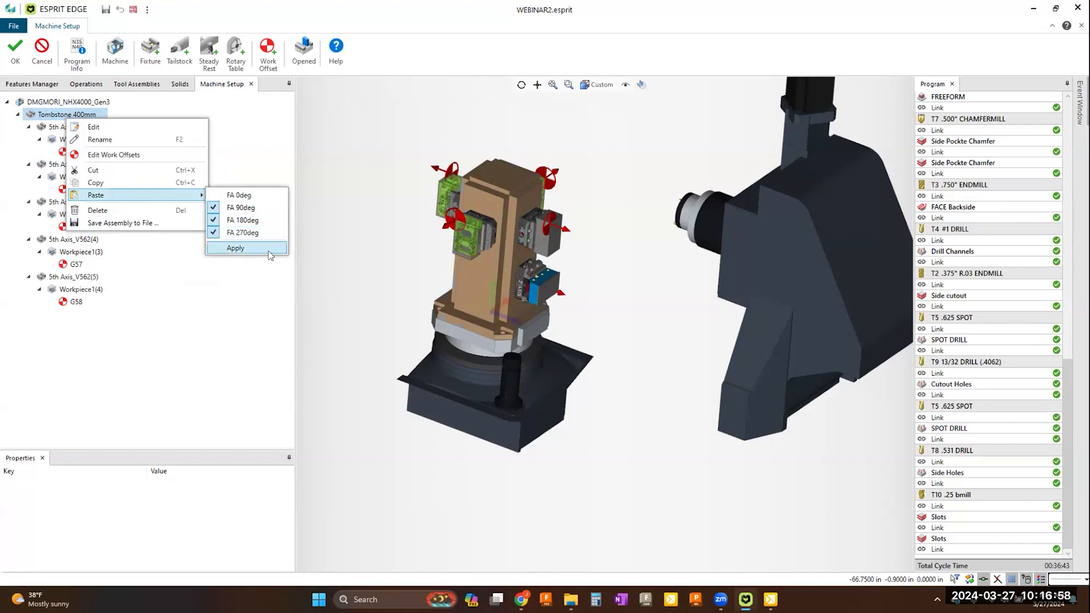
left_click(267, 248)
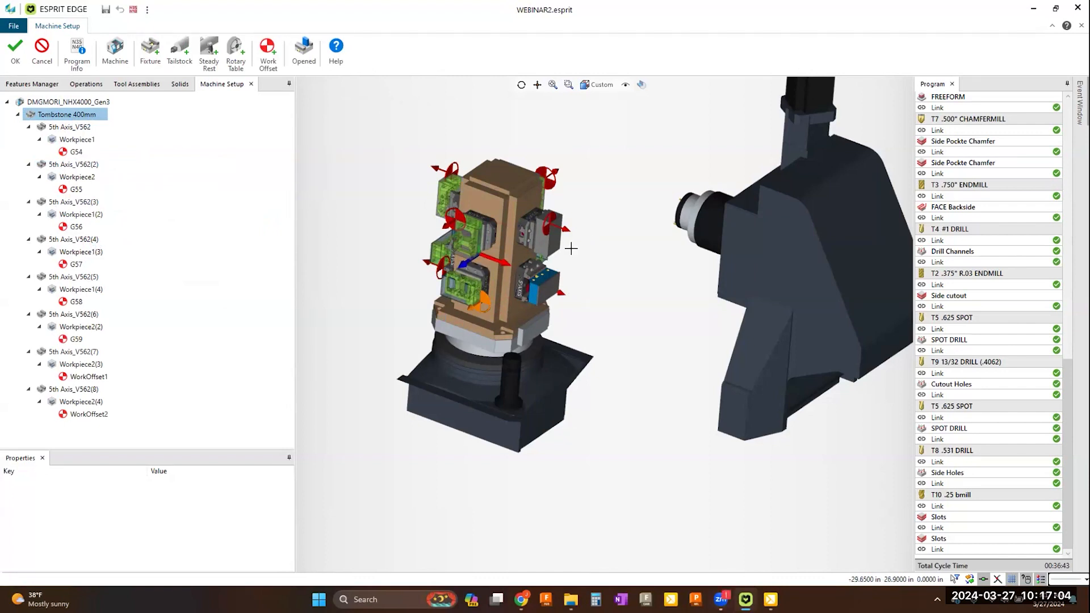
left_click(17, 60)
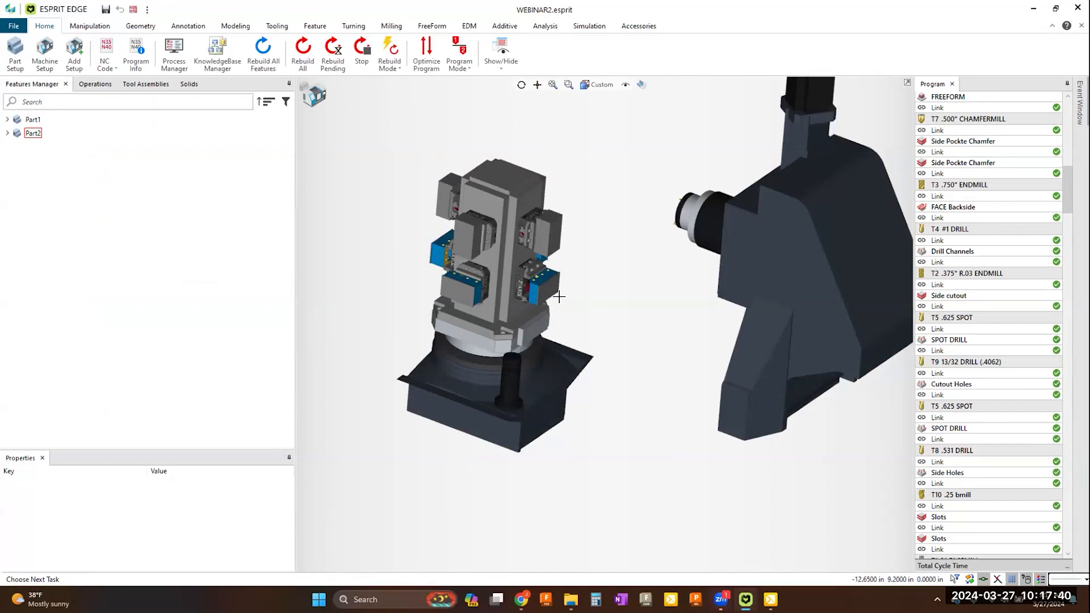
Step: Simulate the machining program on the fully loaded tombstone and stop the simulation partway through
left_click(591, 28)
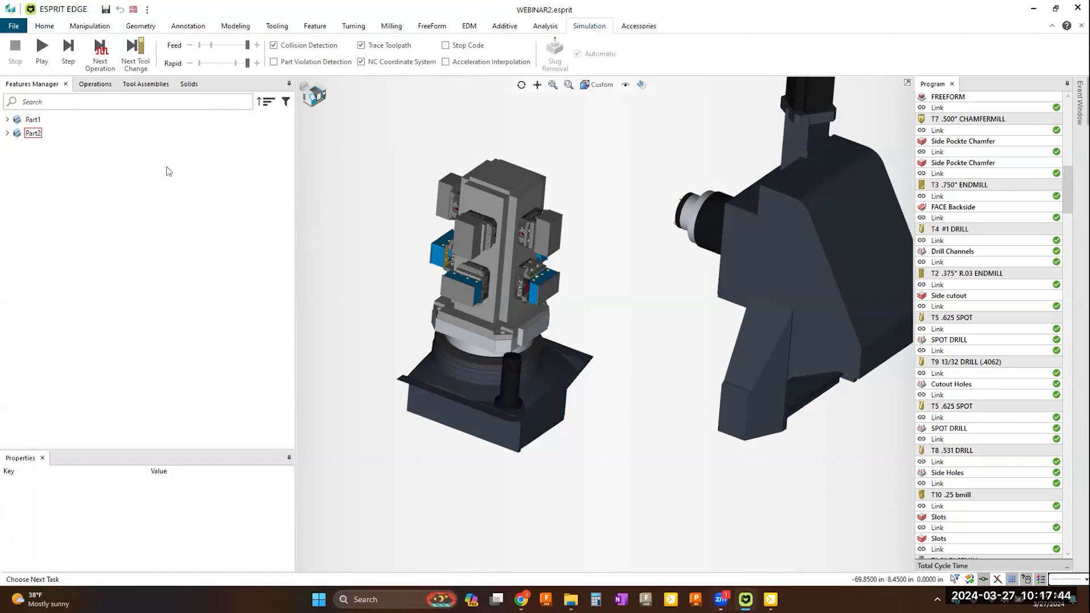
left_click(43, 66)
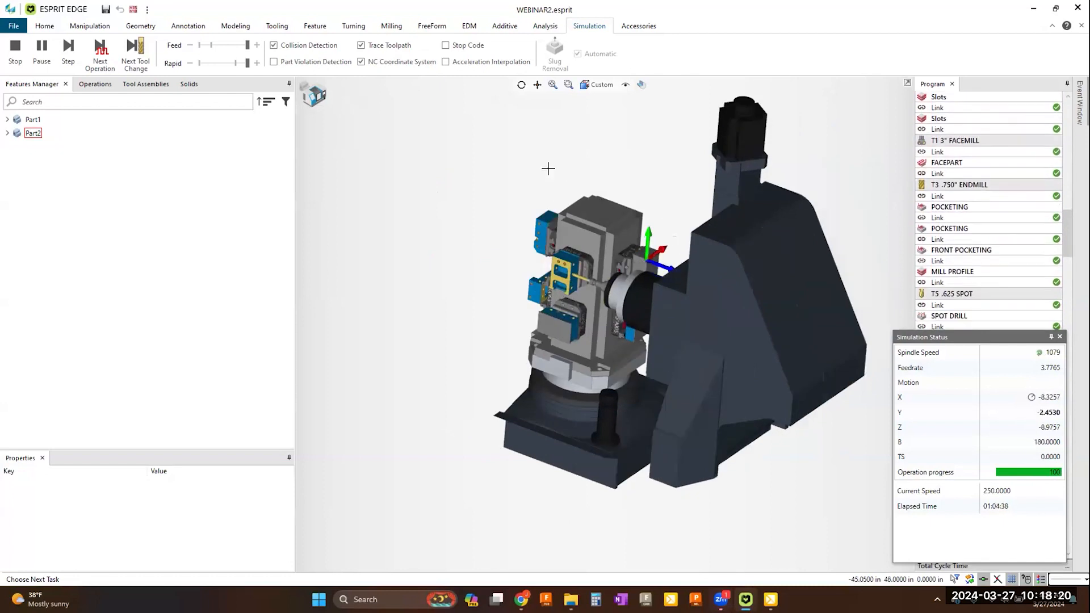
left_click(15, 59)
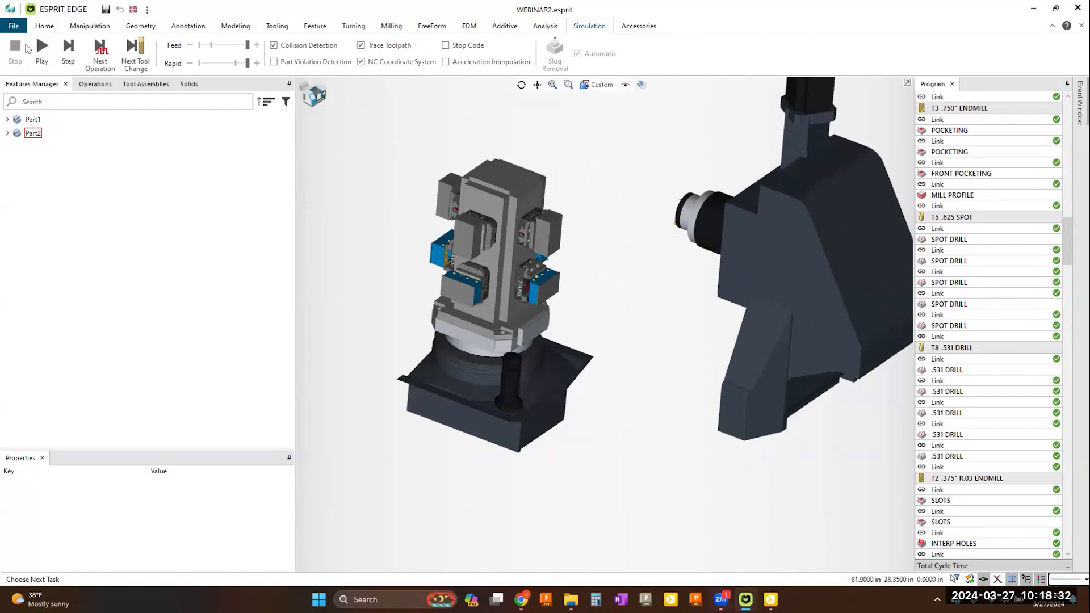
Step: Set the program optimization order in the machining options to Tool, then Orientation, then Workpiece, and accept the options
left_click(13, 26)
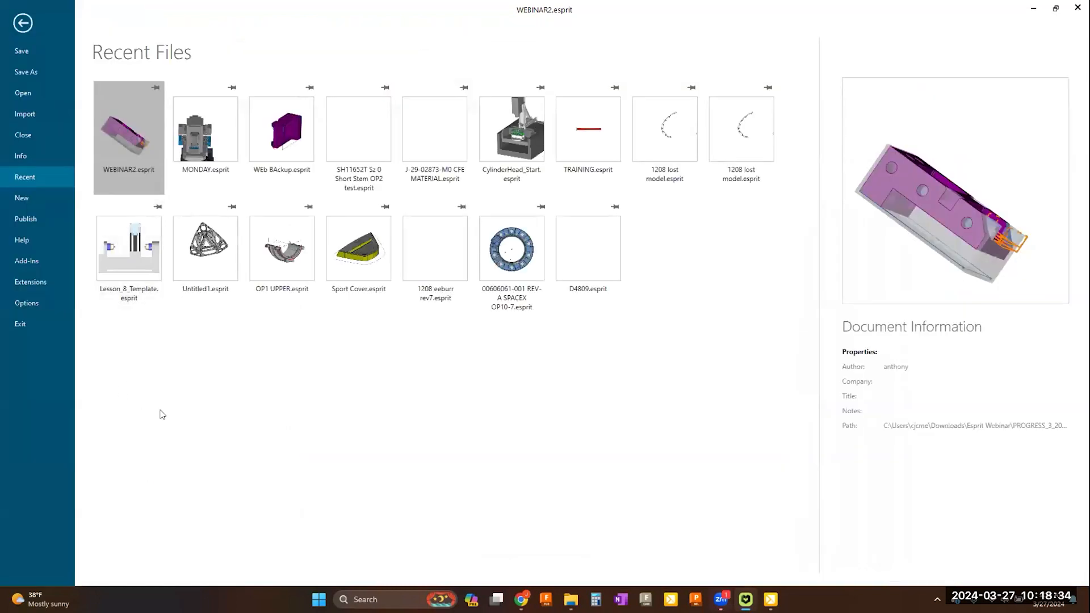
left_click(28, 304)
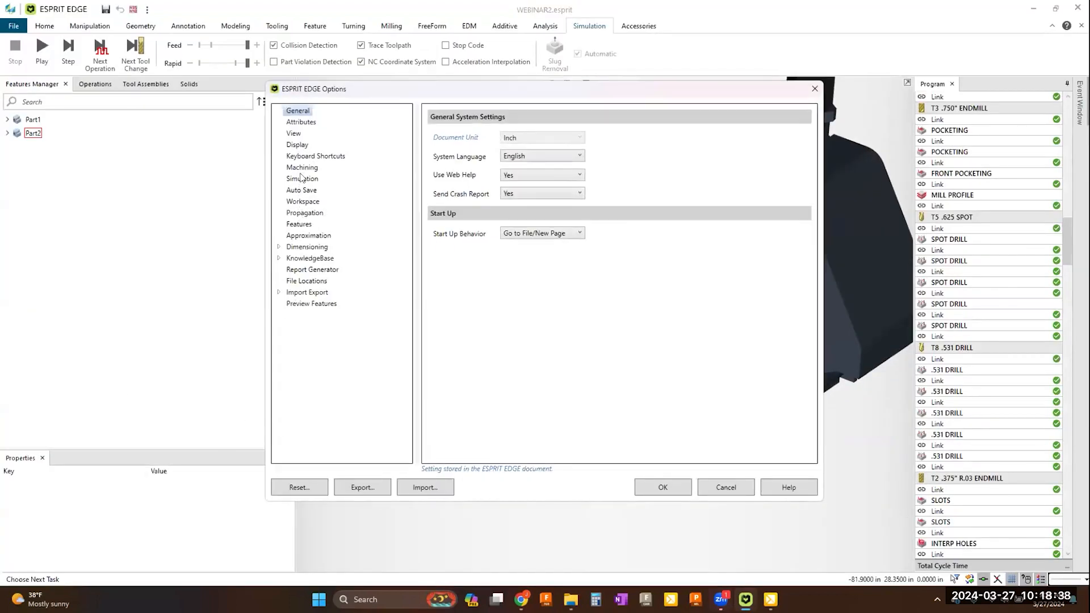
left_click(302, 168)
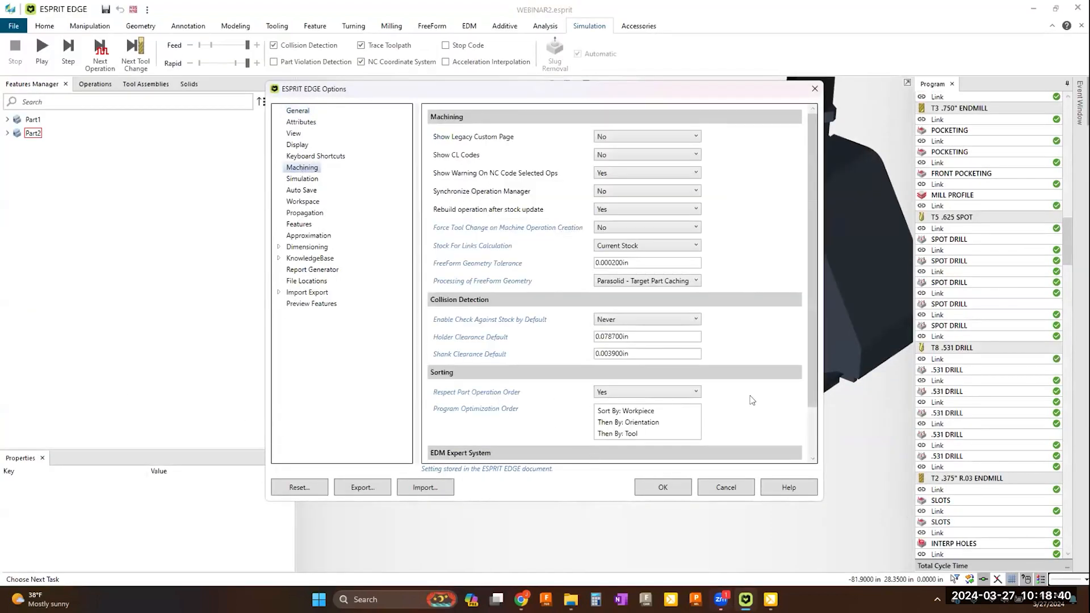
scroll(806, 370, "down", 2)
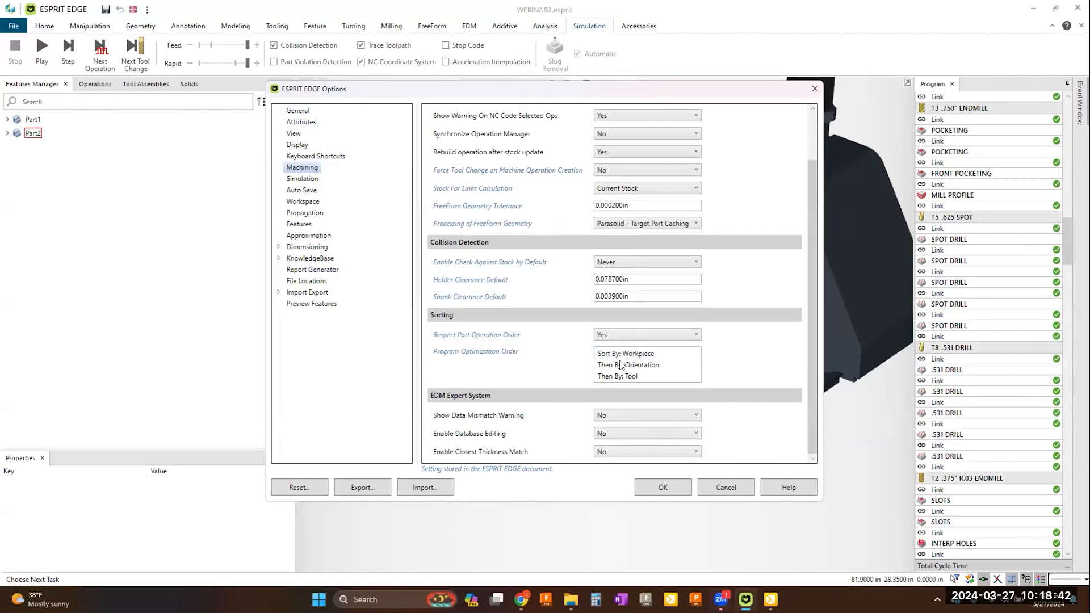
left_click(622, 365)
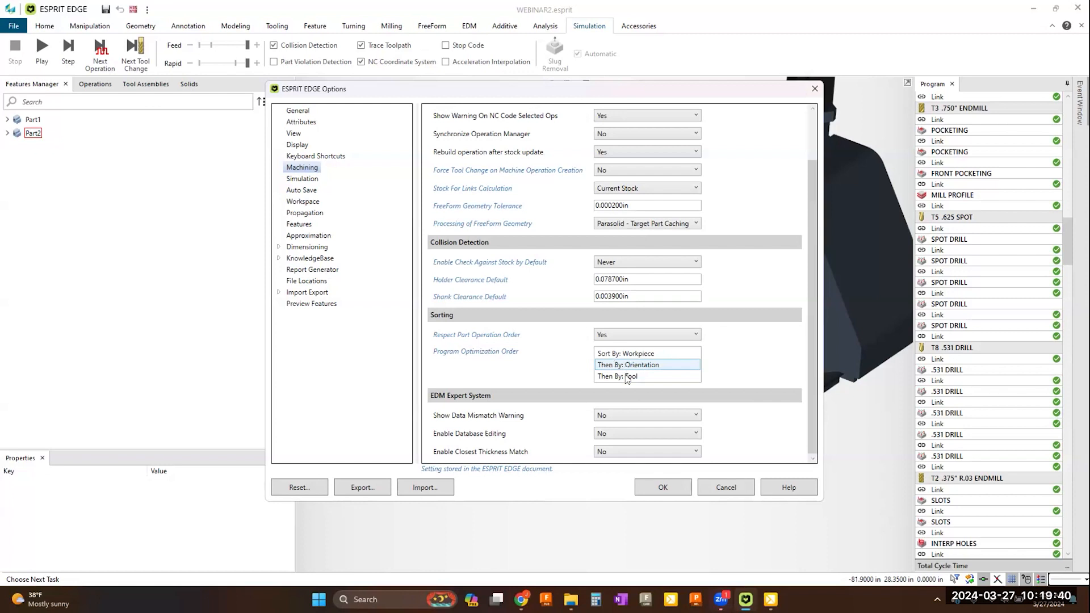
left_click(627, 377)
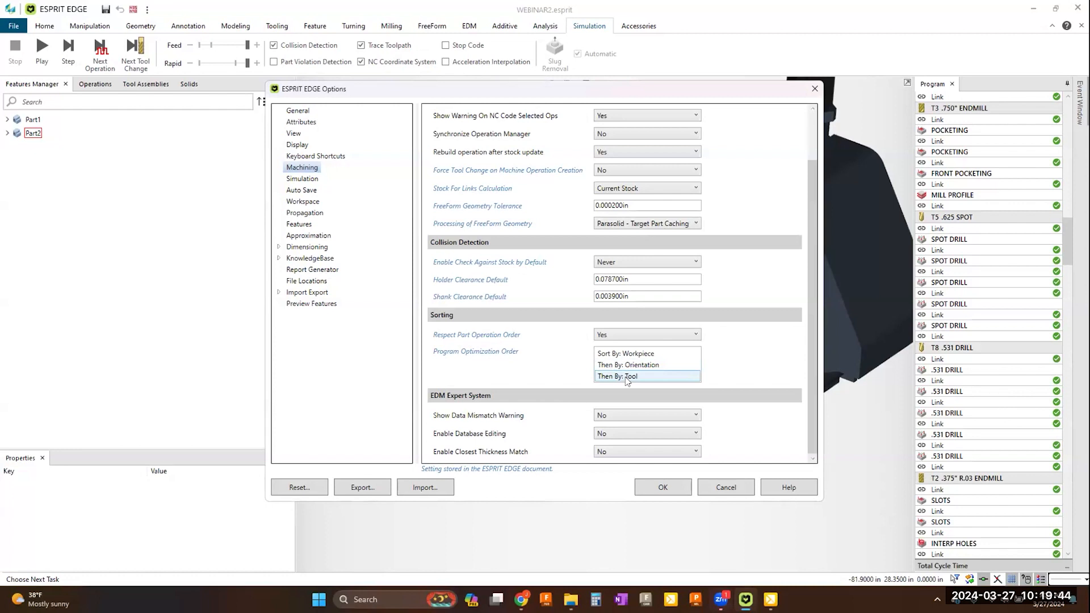
left_click(626, 379)
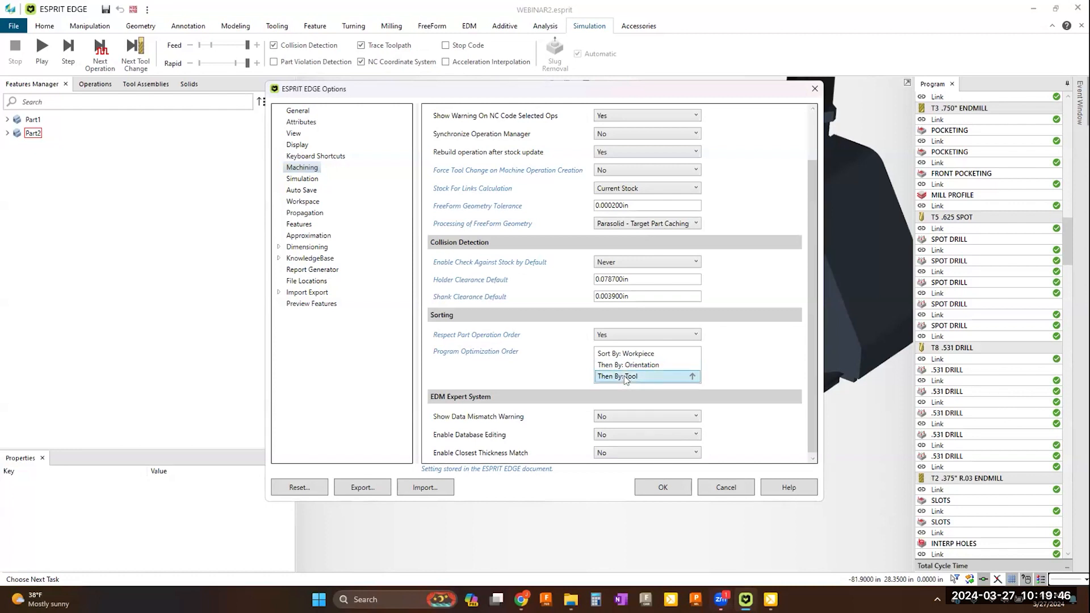
left_click(691, 375)
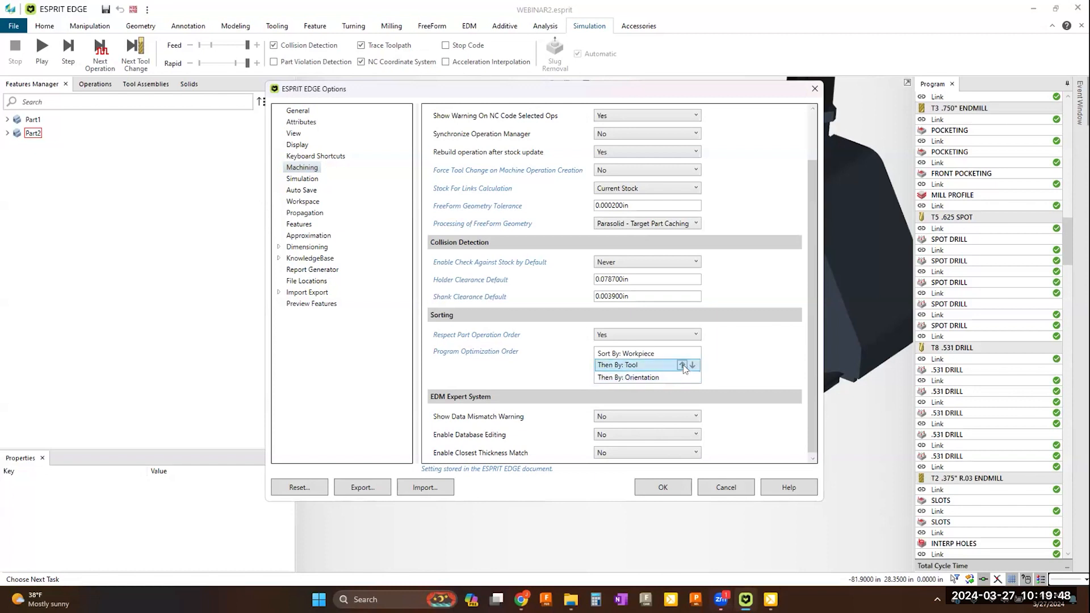
left_click(683, 364)
left_click(646, 378)
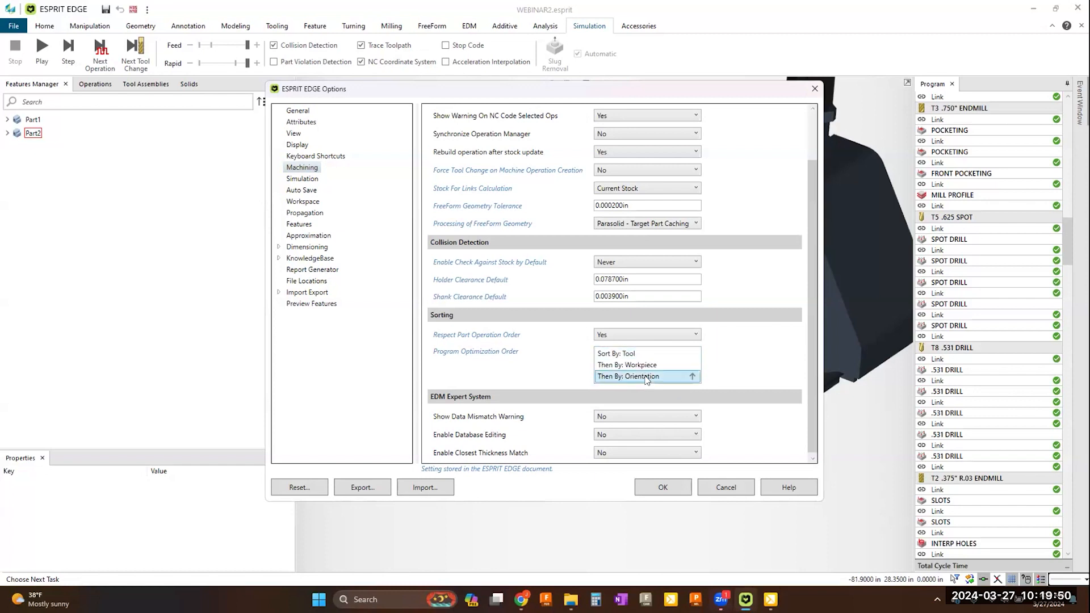
left_click(692, 376)
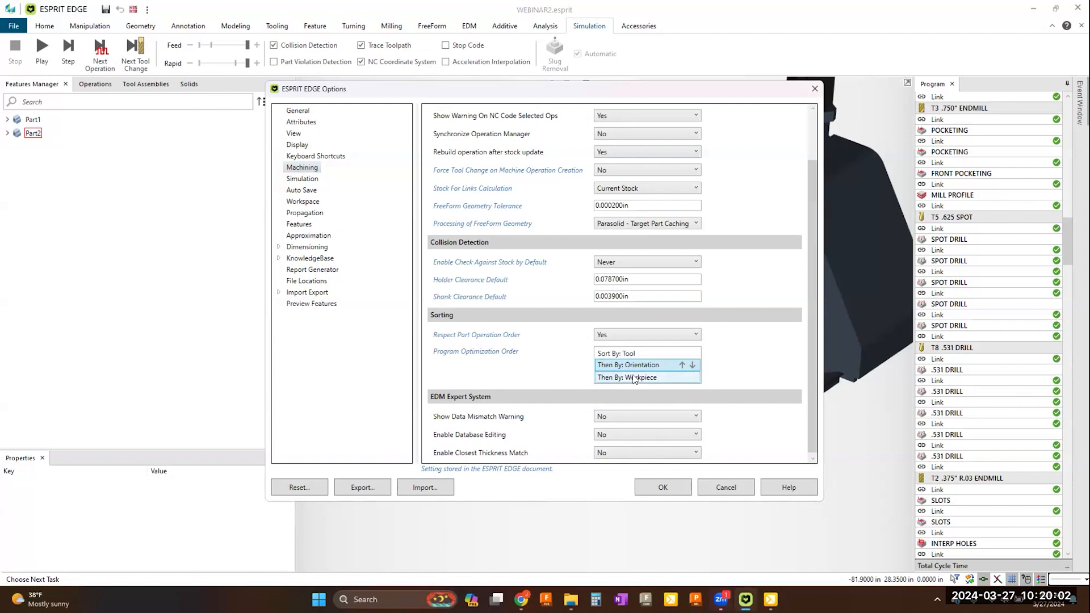
left_click(653, 490)
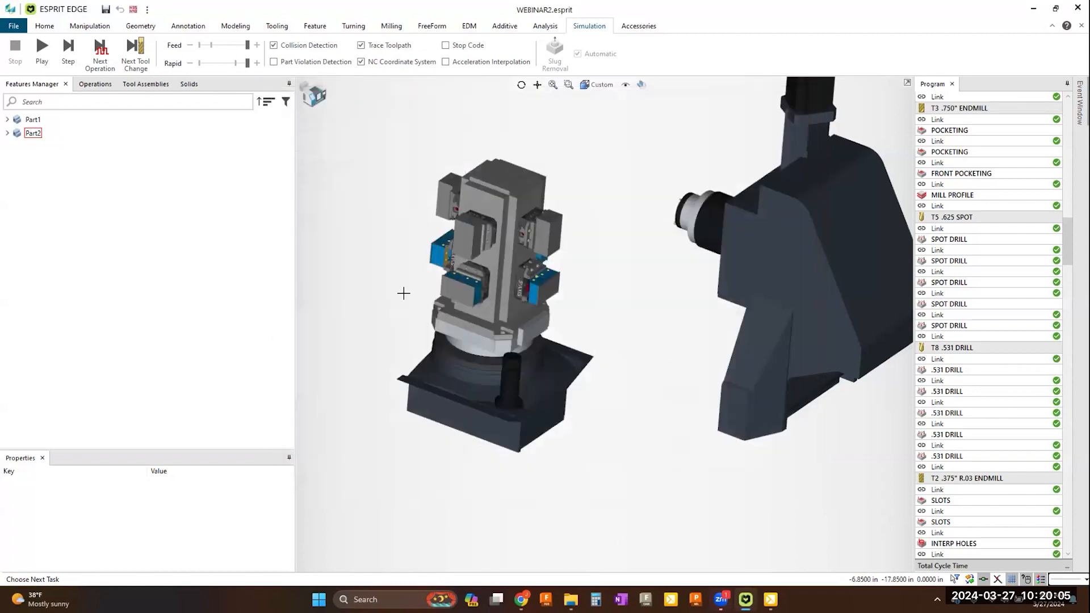
Step: Optimize the machining program using the tool-first sorting order
left_click(49, 27)
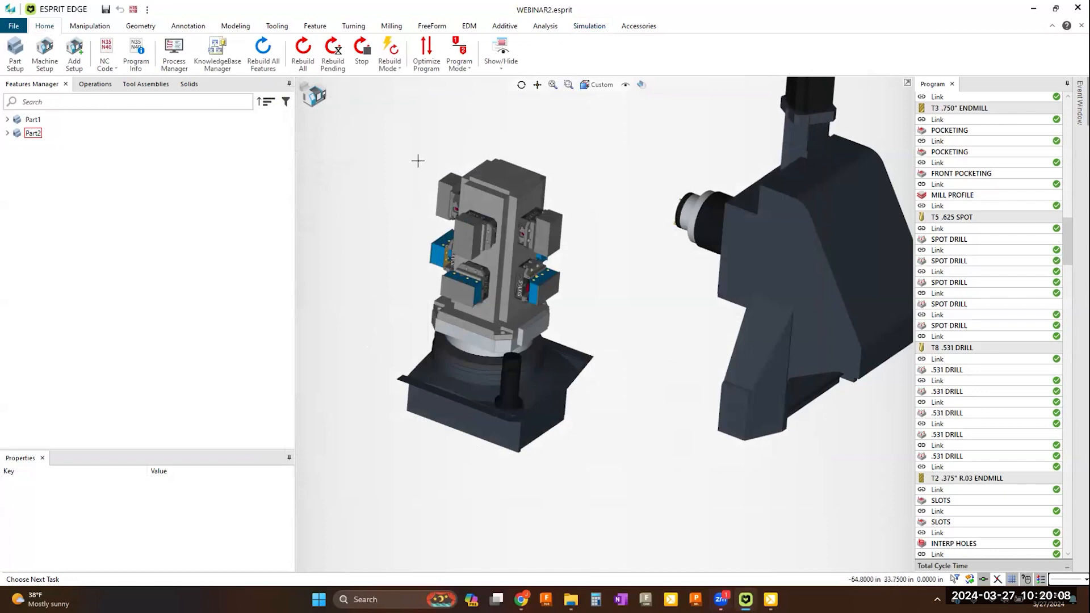
left_click(423, 66)
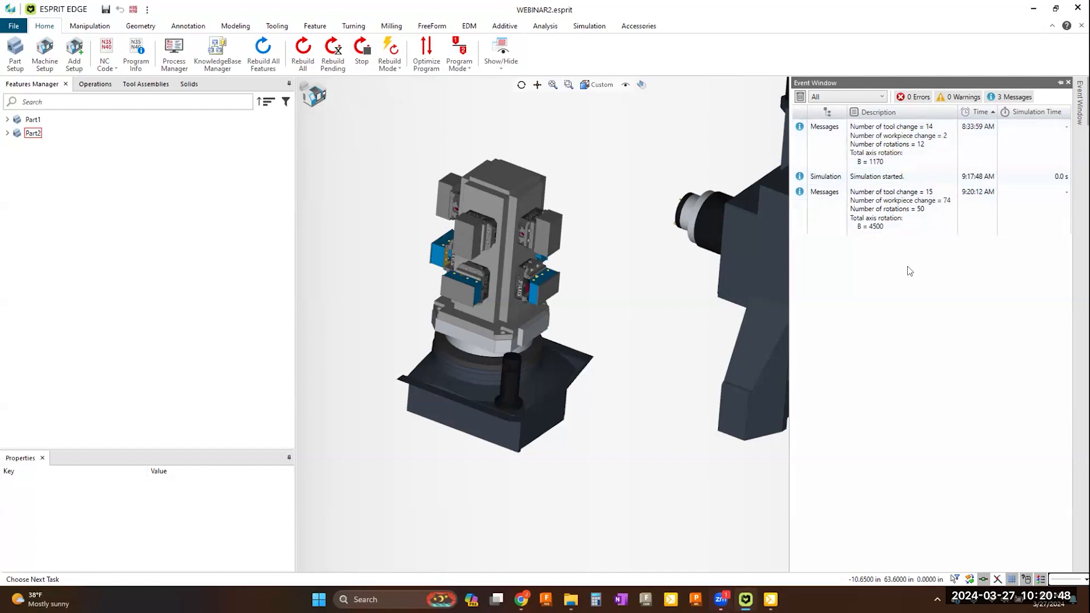
Step: Simulate the tool-sorted program through to its end, reducing the feed simulation speed slightly before restoring it to maximum, and exit the simulation
left_click(652, 430)
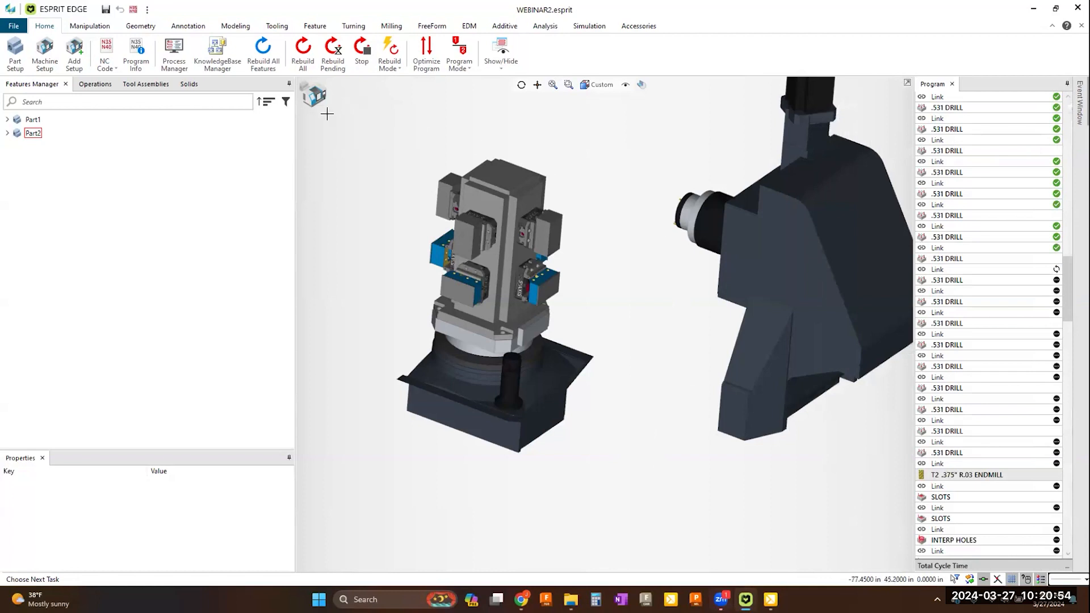
left_click(588, 27)
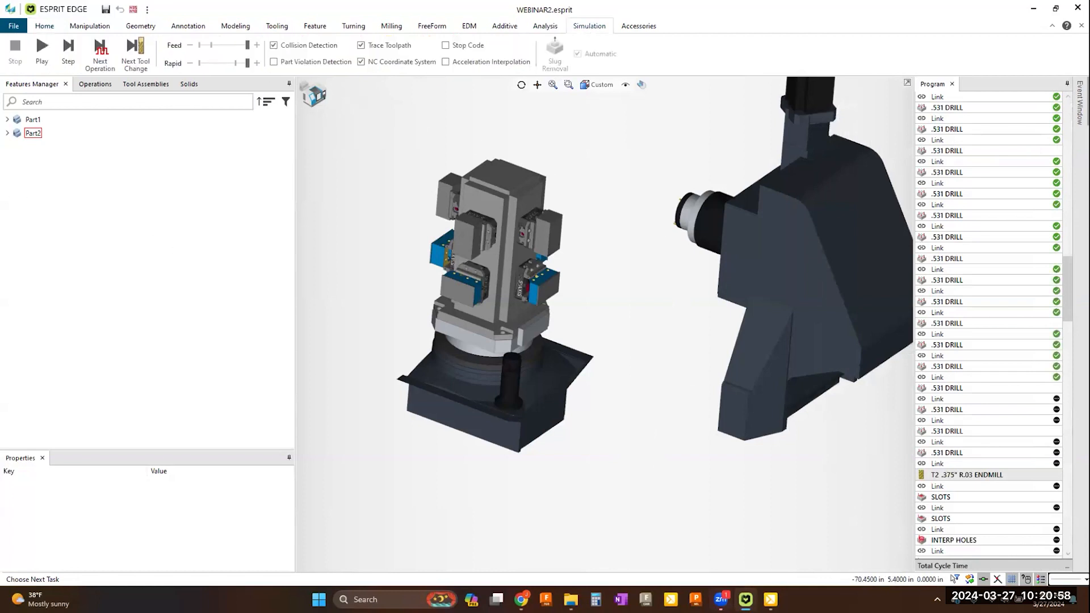
left_click(41, 63)
left_click_drag(247, 45, 238, 46)
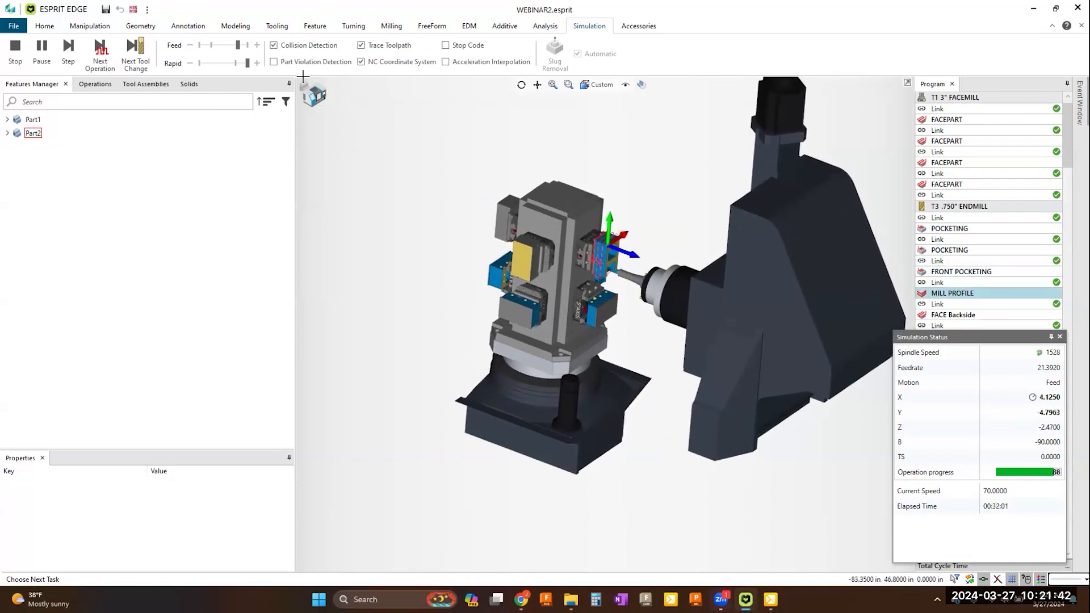
left_click(247, 46)
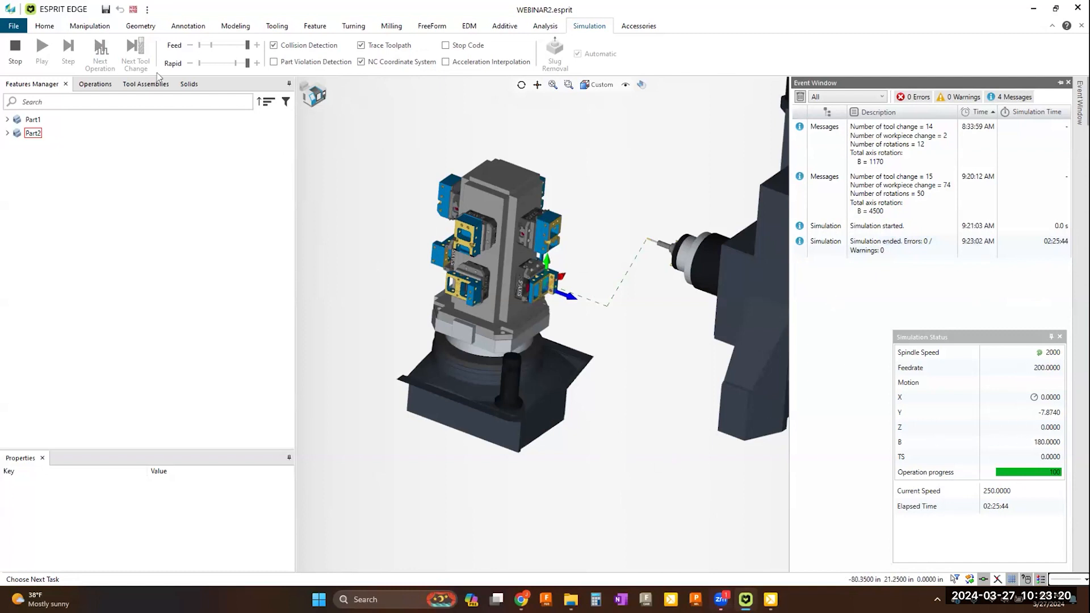
left_click(18, 45)
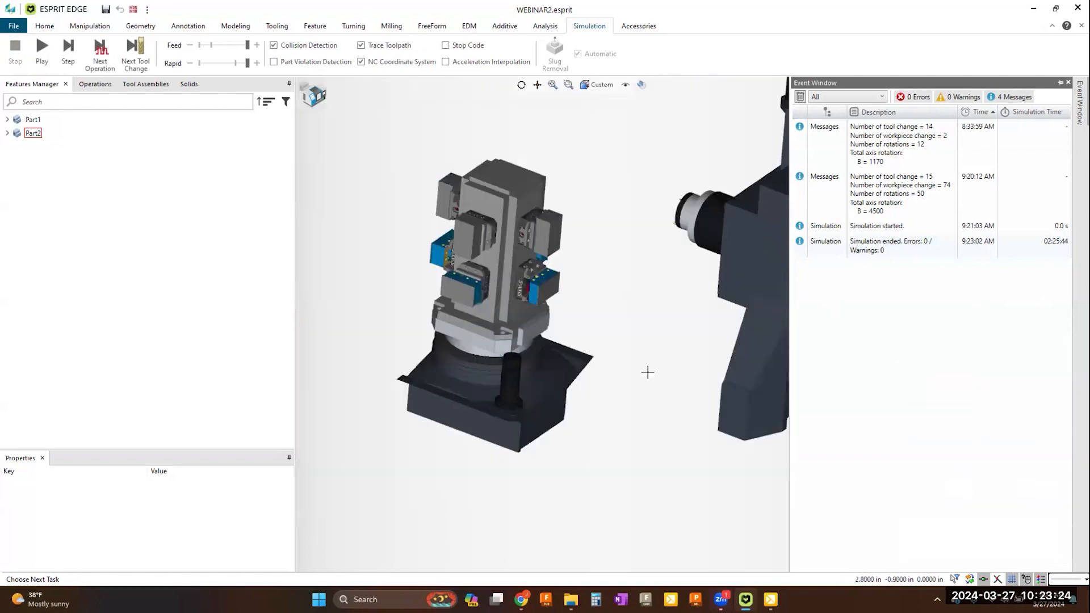
Step: Set the program optimization order in the machining options to Orientation, then Workpiece, then Tool, and accept the options
left_click(46, 29)
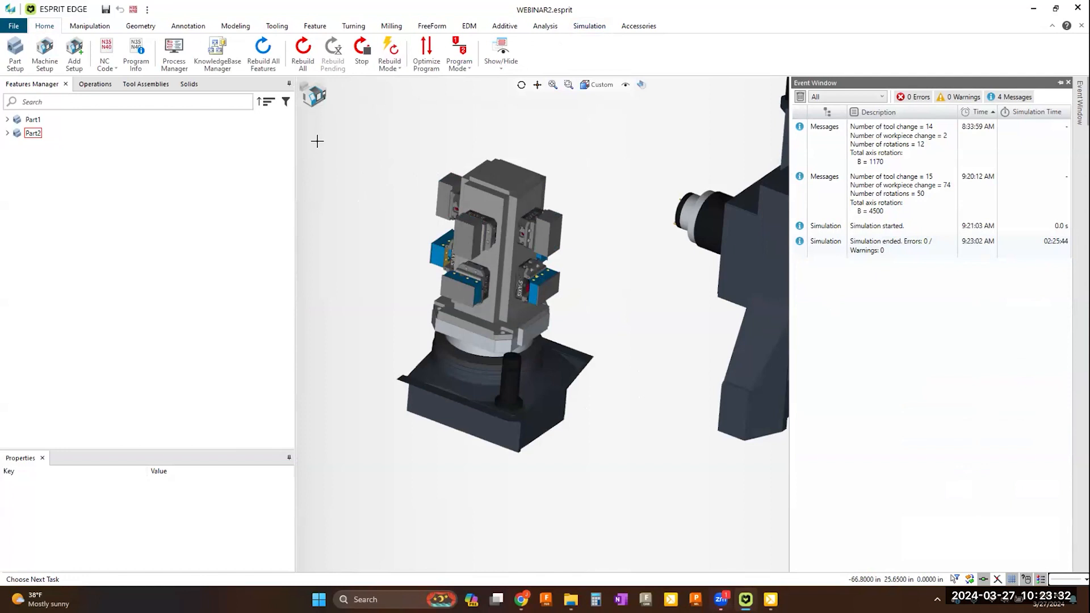
left_click(14, 26)
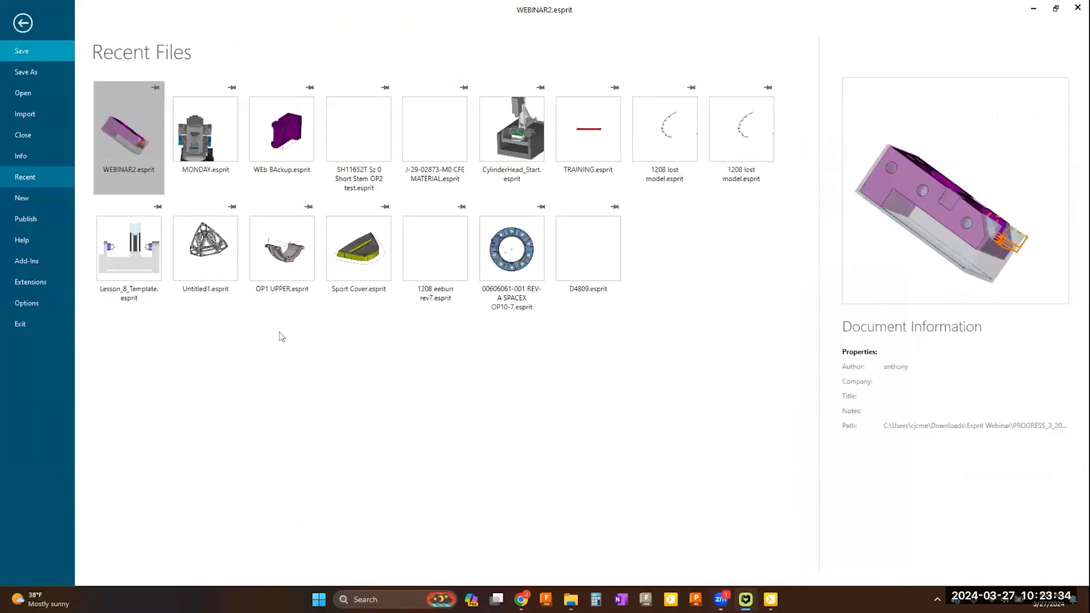
left_click(27, 303)
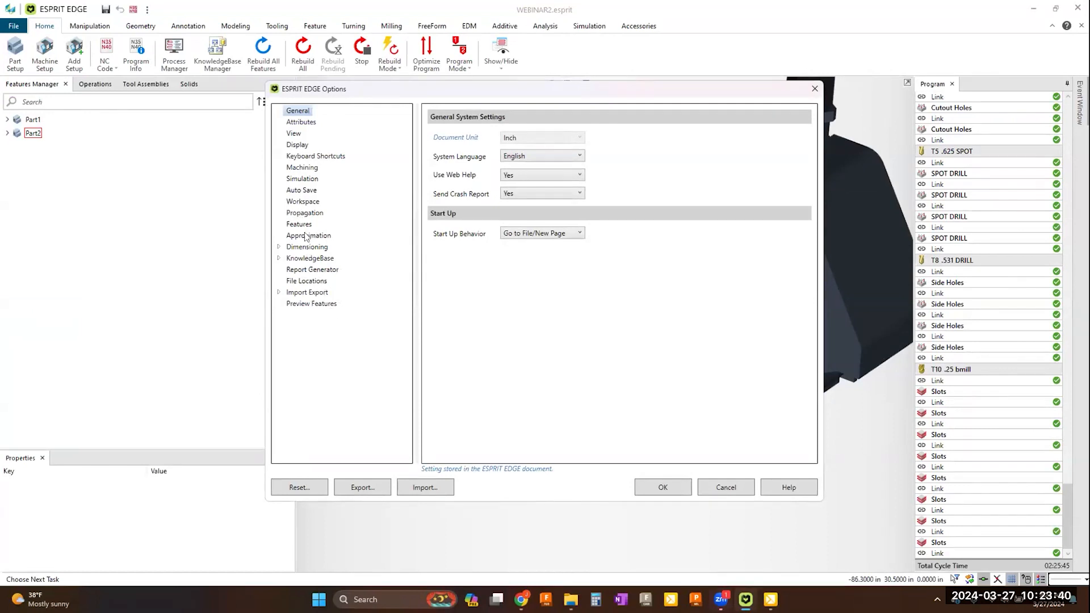
left_click(302, 167)
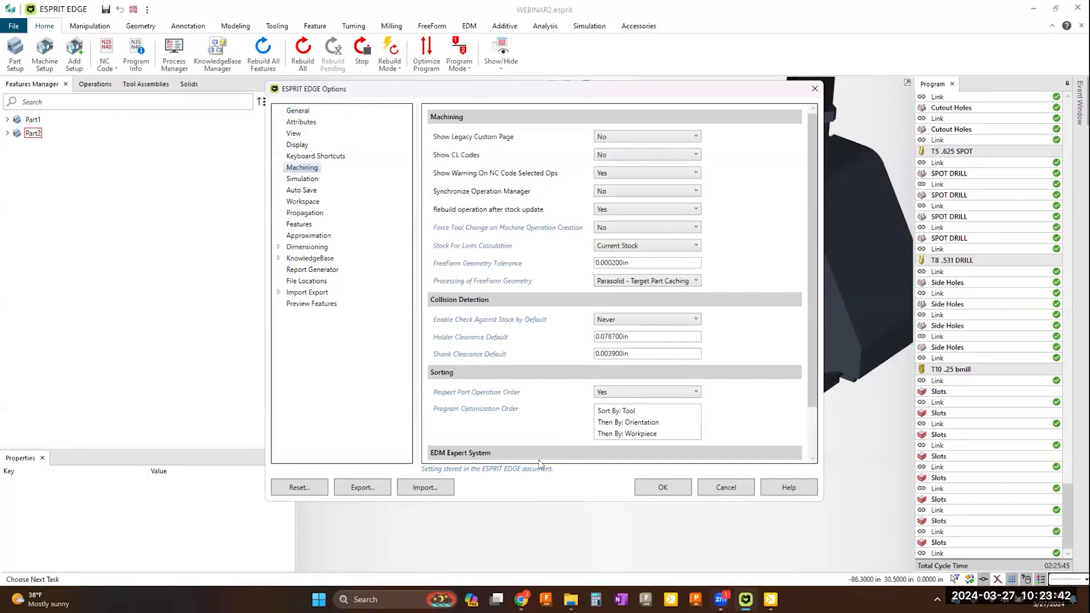
scroll(809, 387, "down", 1)
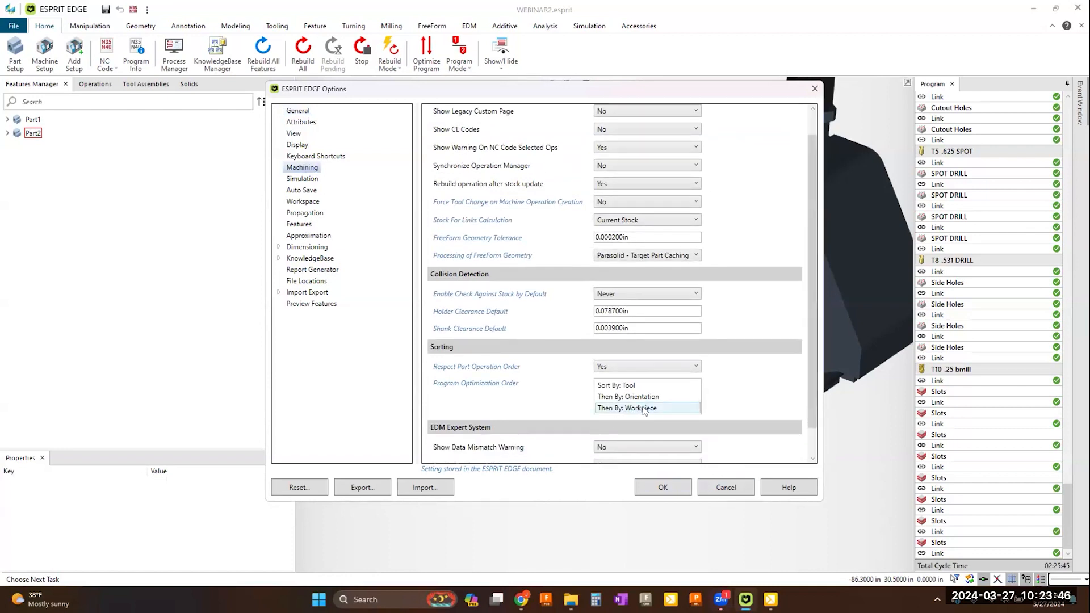
left_click(631, 385)
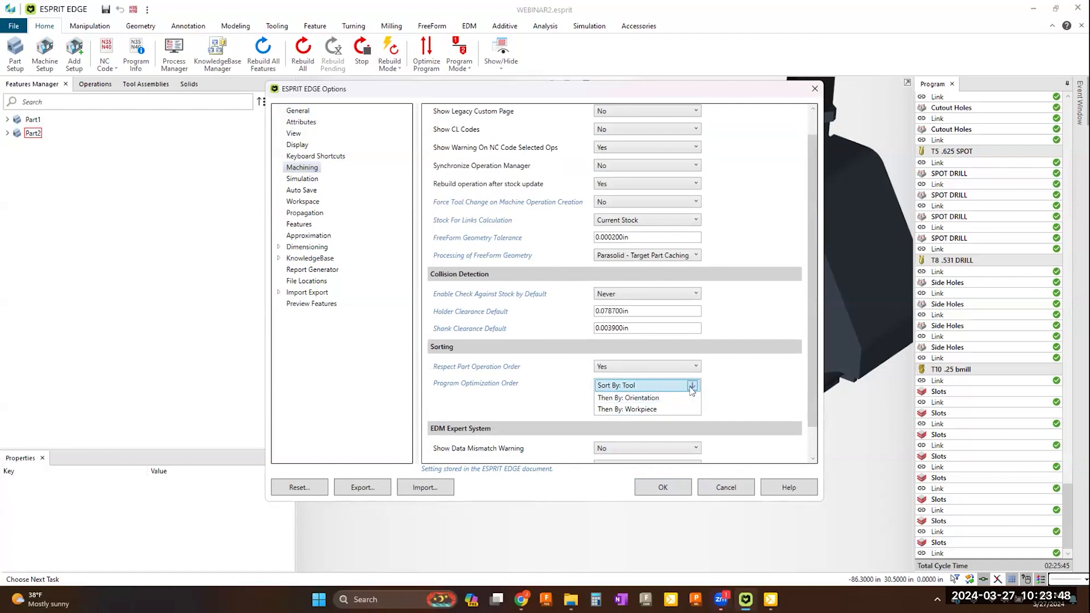
left_click(692, 386)
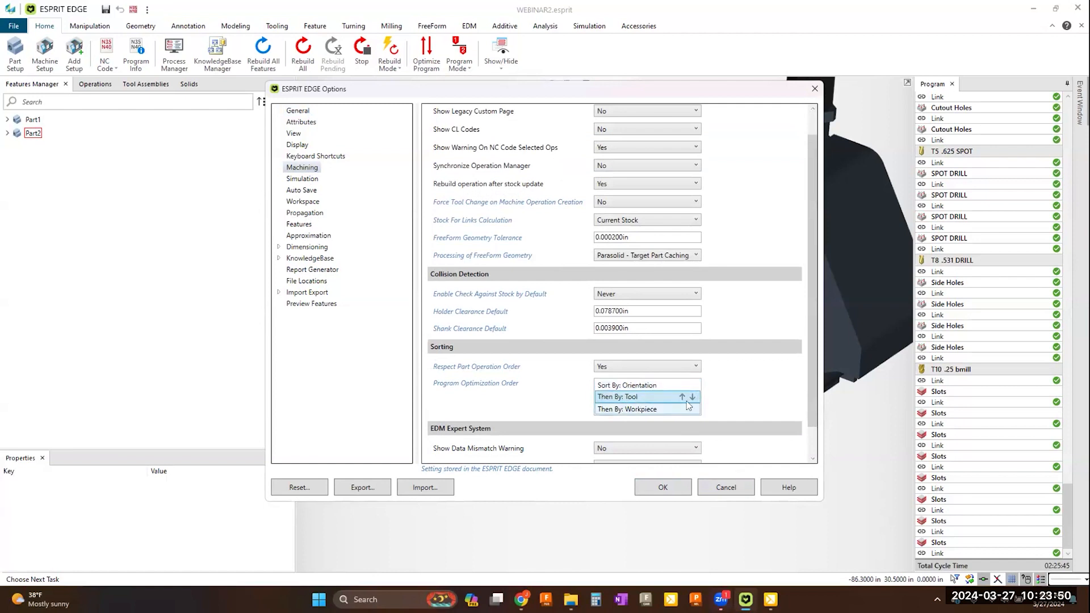
left_click(692, 397)
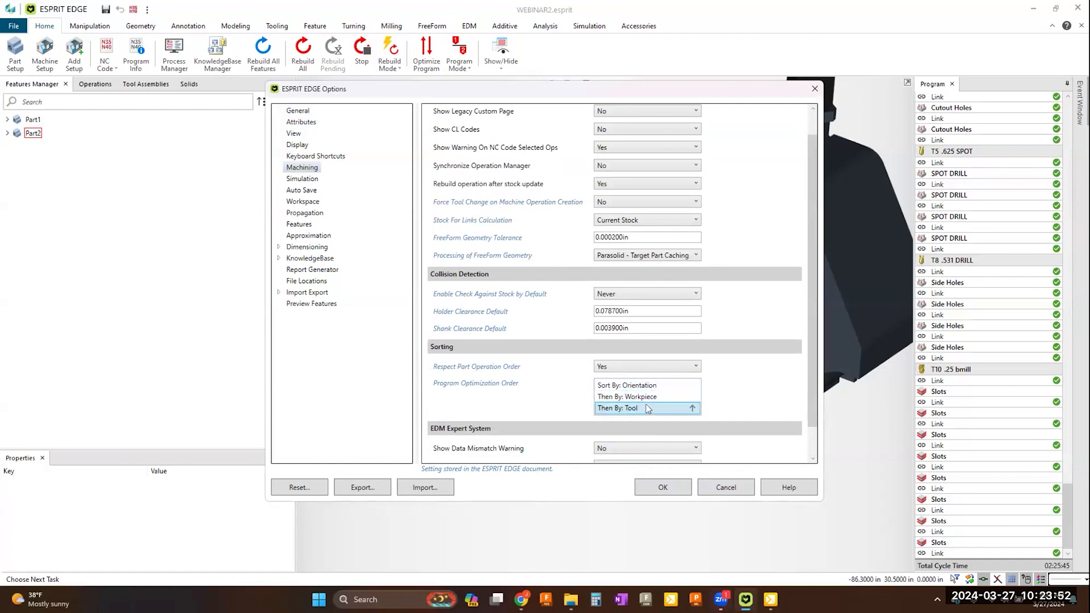
left_click(658, 487)
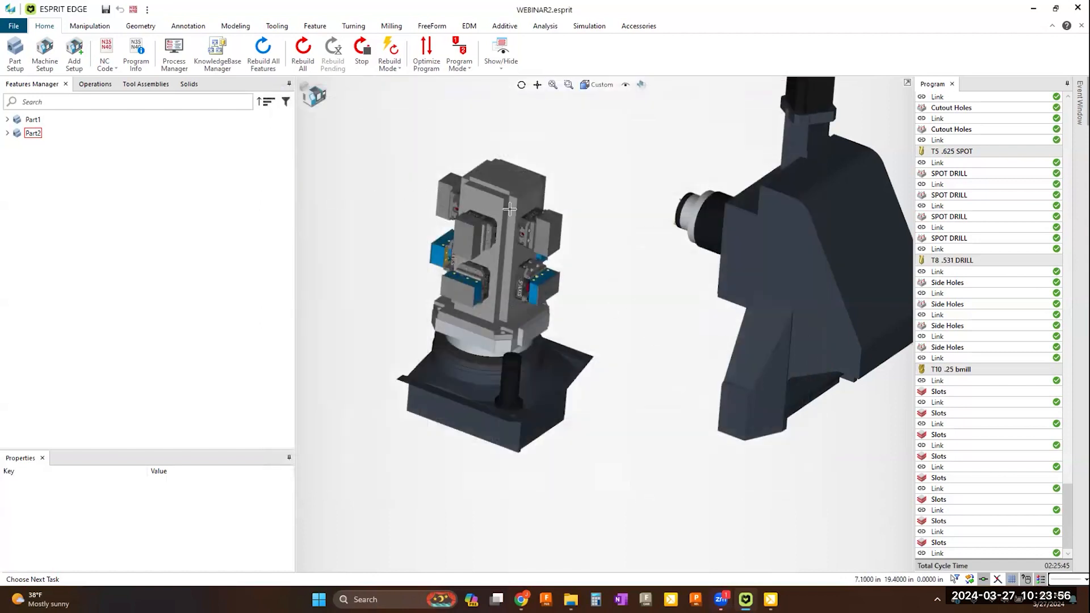
Step: Optimize the machining program using the orientation-first sorting order
left_click(427, 65)
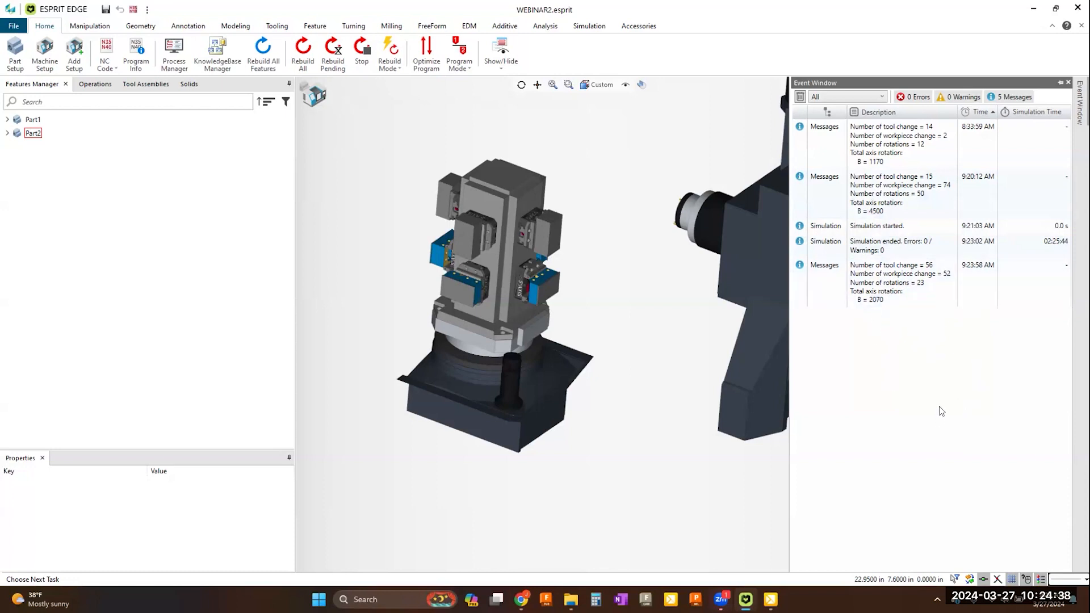
left_click(399, 173)
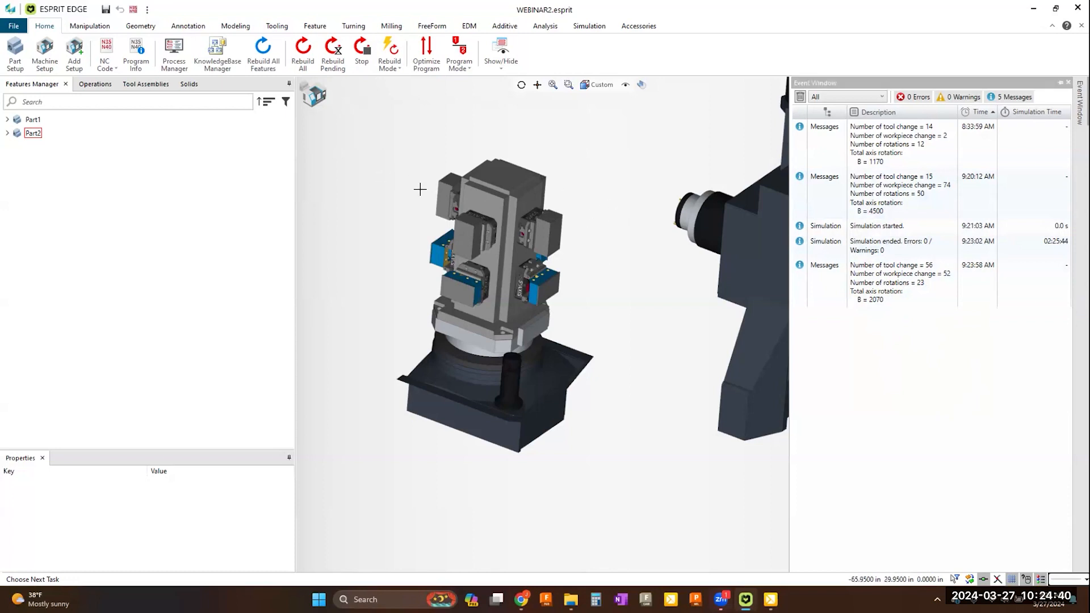